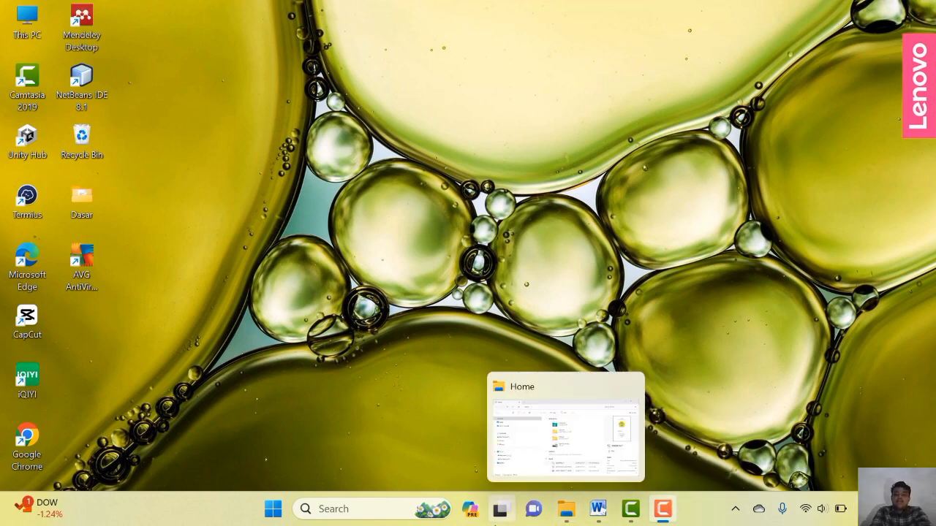
Step: Launch IBM SPSS Statistics 23 and dismiss its startup dialog to reach the empty dataset
click(360, 512)
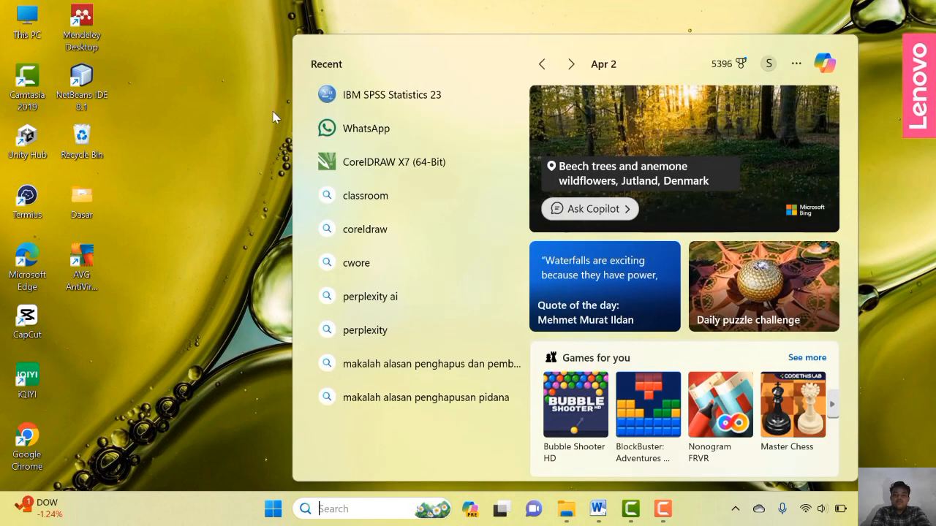
click(375, 94)
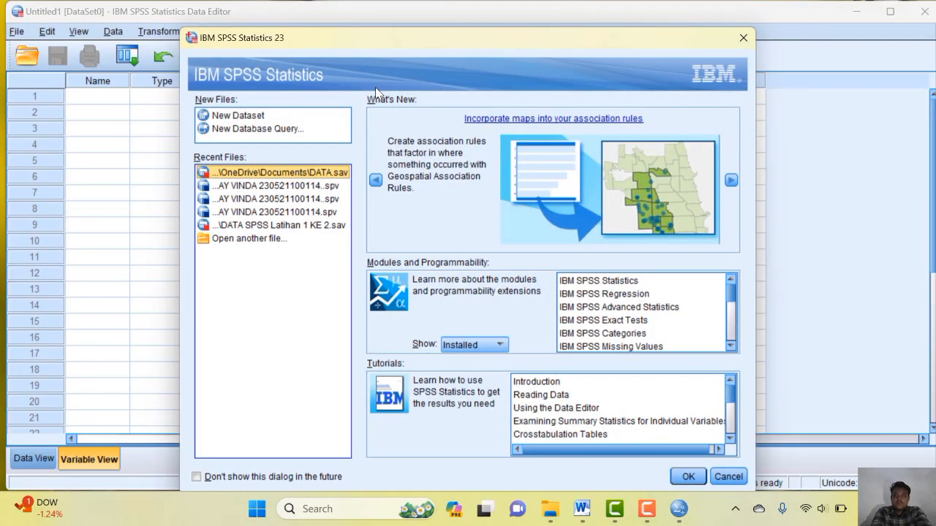
click(744, 38)
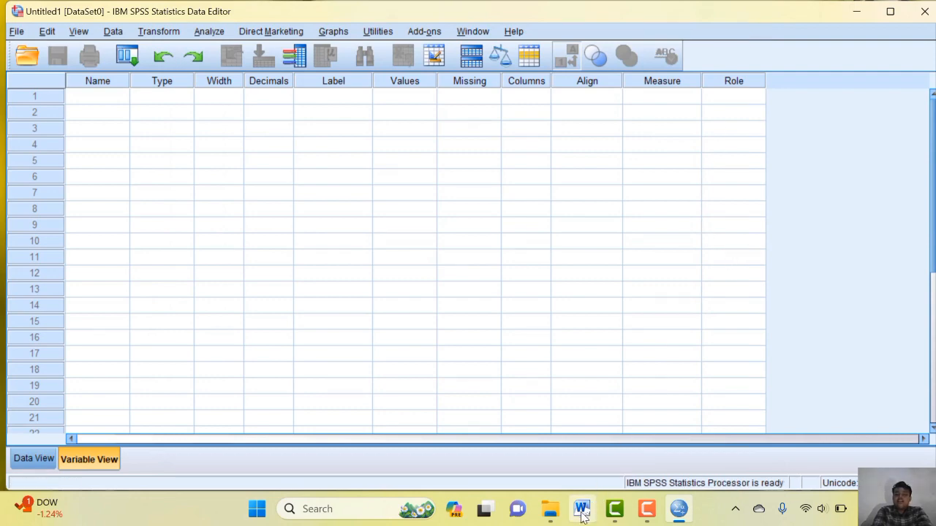
Step: Switch to the Word document Statistik Kel 7 and copy all data rows beneath the Lama pemakaian and Skincare headers
mouse_move(582, 516)
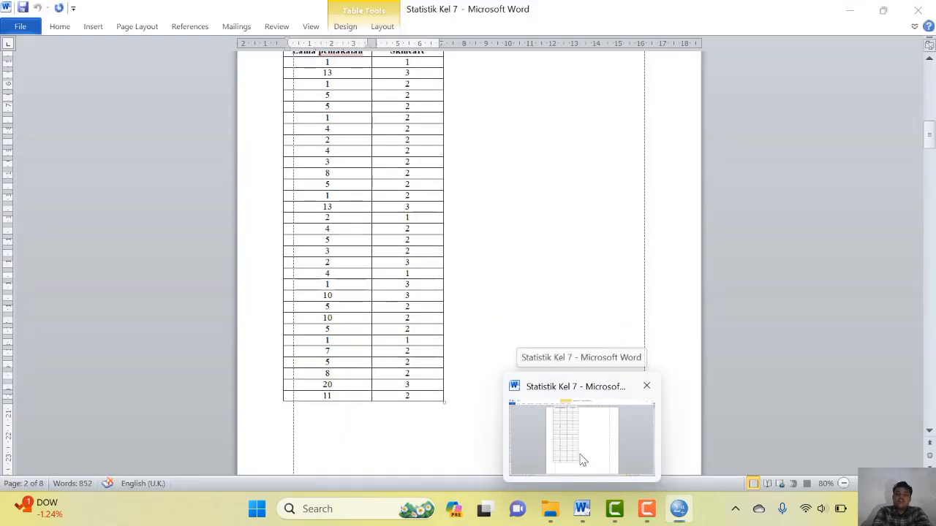
click(581, 459)
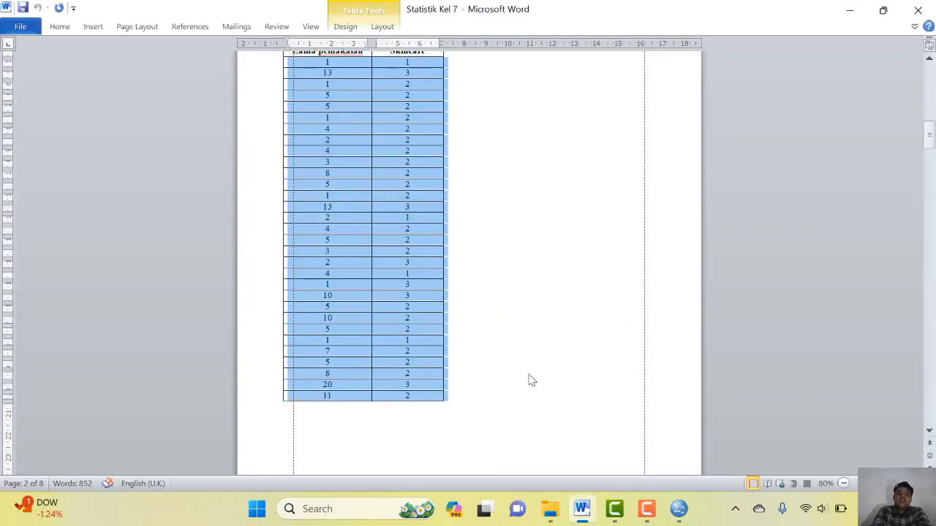
scroll(532, 380, up, 1)
click(529, 379)
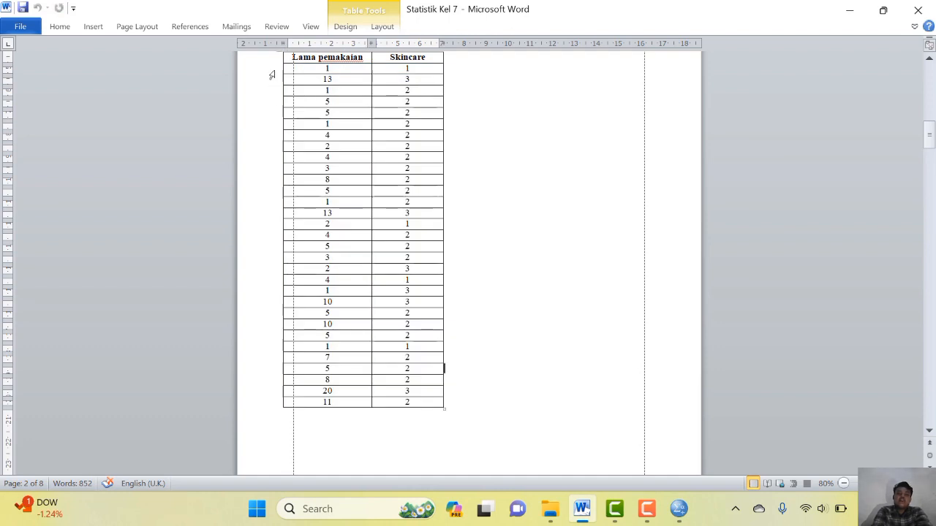
drag(272, 70, 342, 407)
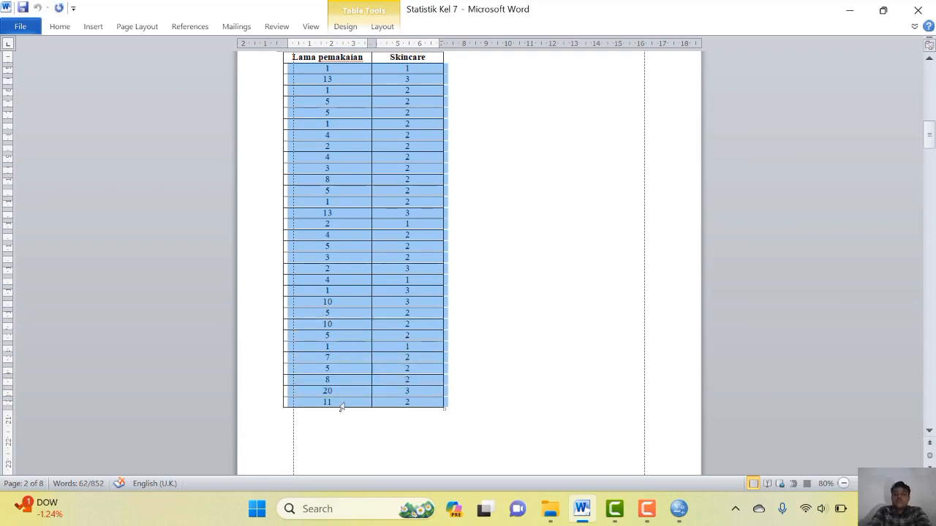
Step: Switch back to SPSS and paste the copied table data into Data View, starting at the first cell of row 1
mouse_move(679, 510)
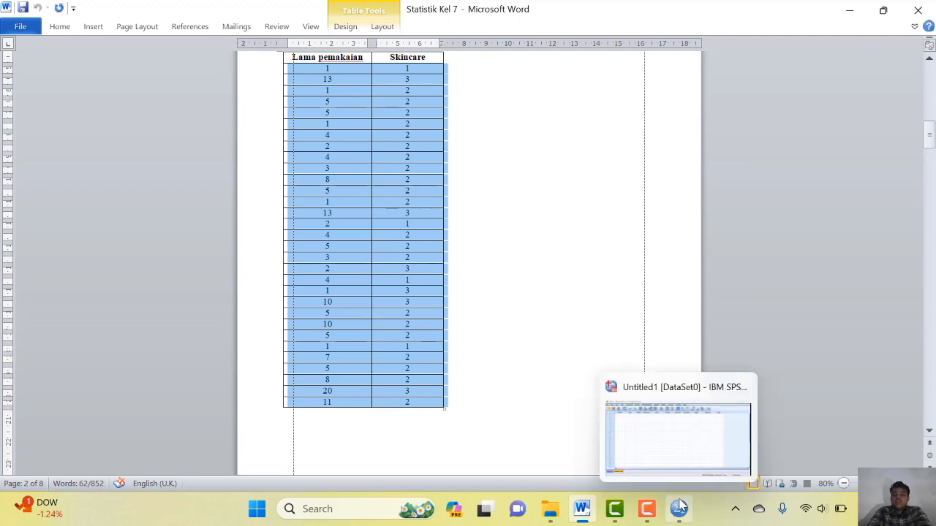
click(683, 447)
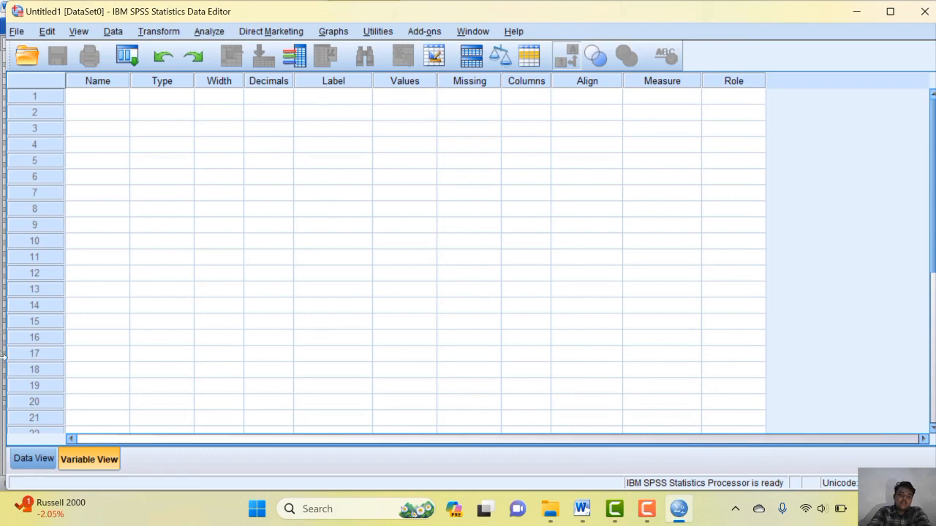
click(33, 459)
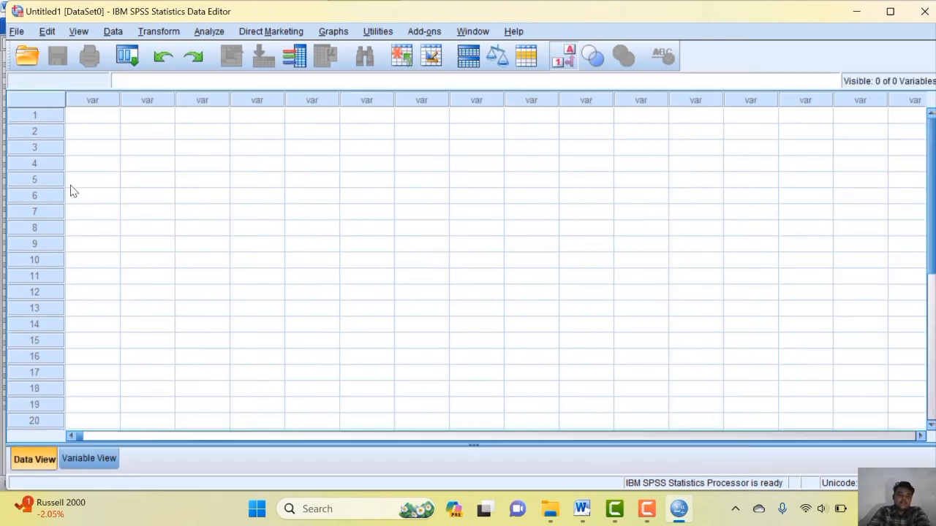
click(84, 122)
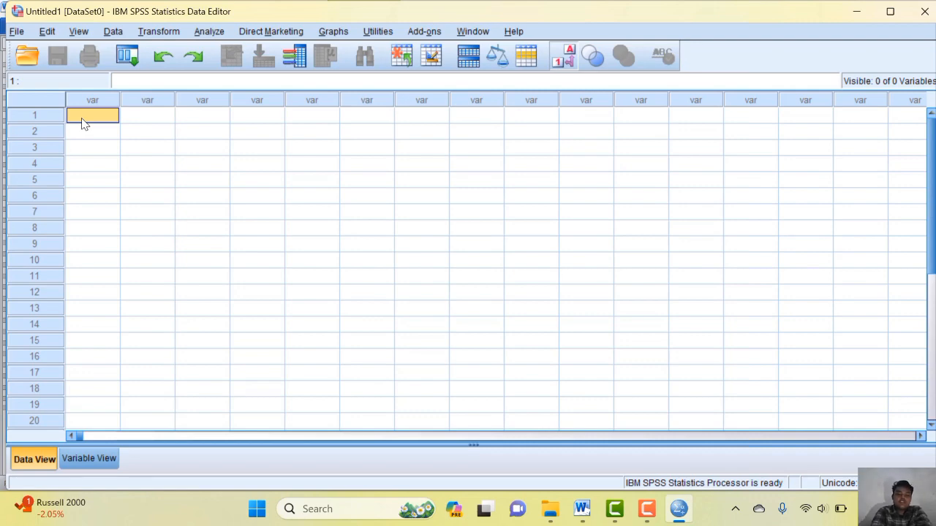
key(ctrl+v)
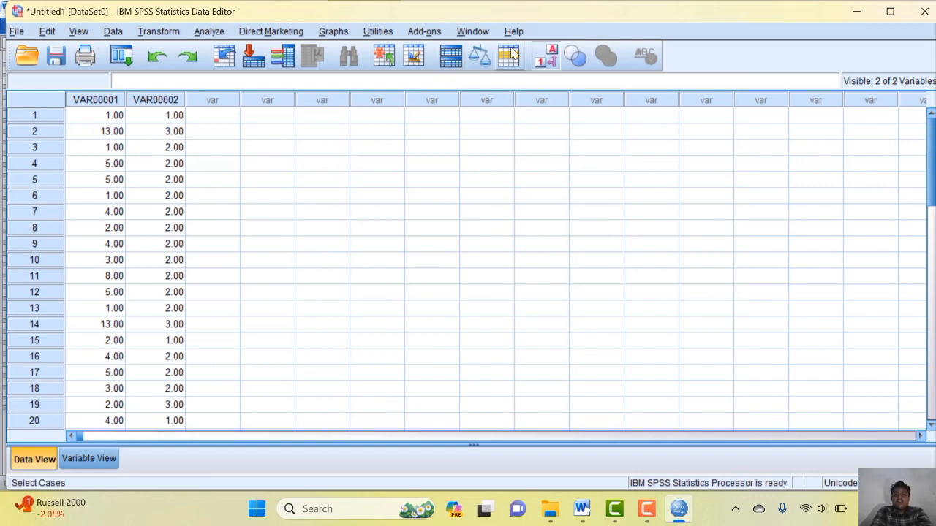
click(544, 55)
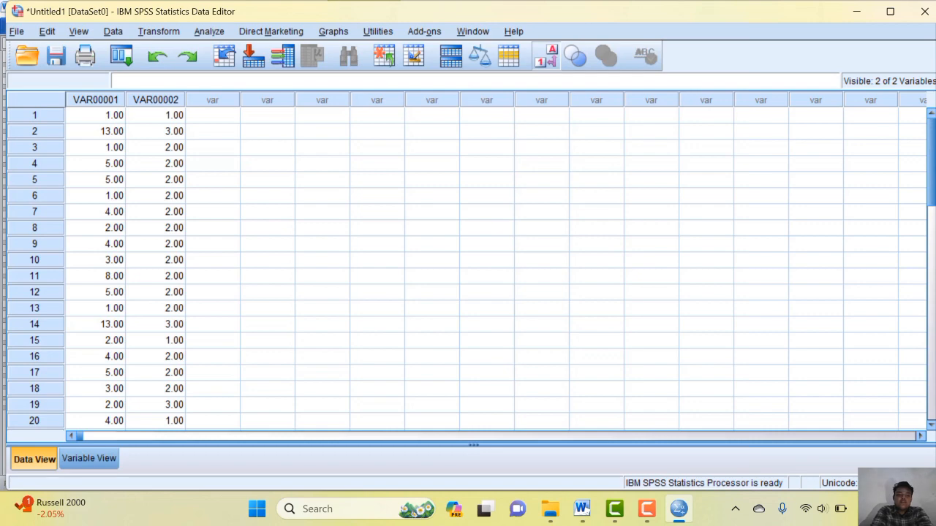
Step: Rename the first variable as pemakaian in Variable View
click(80, 465)
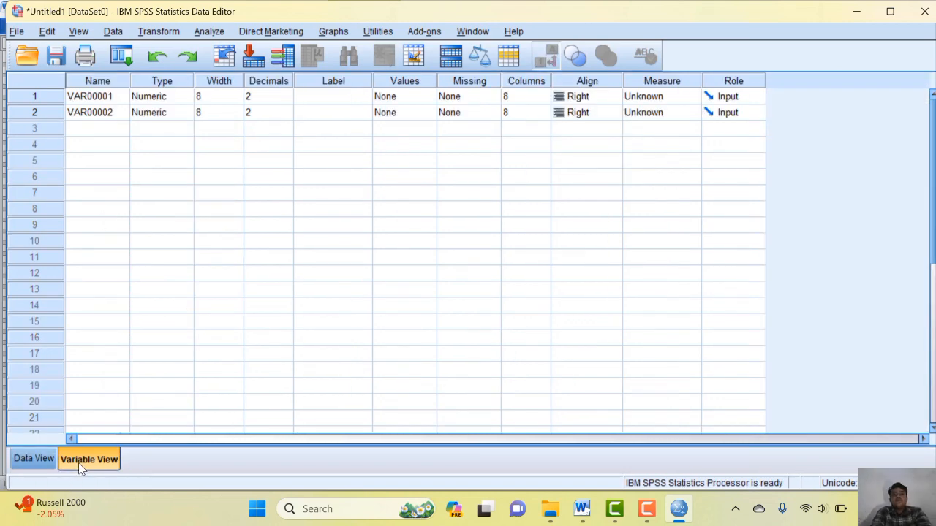
click(122, 100)
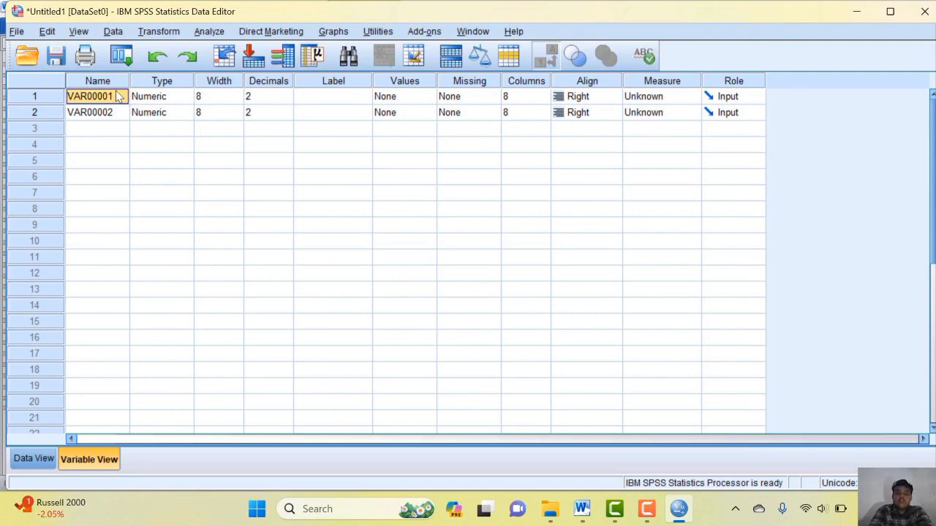
key(BackSpace)
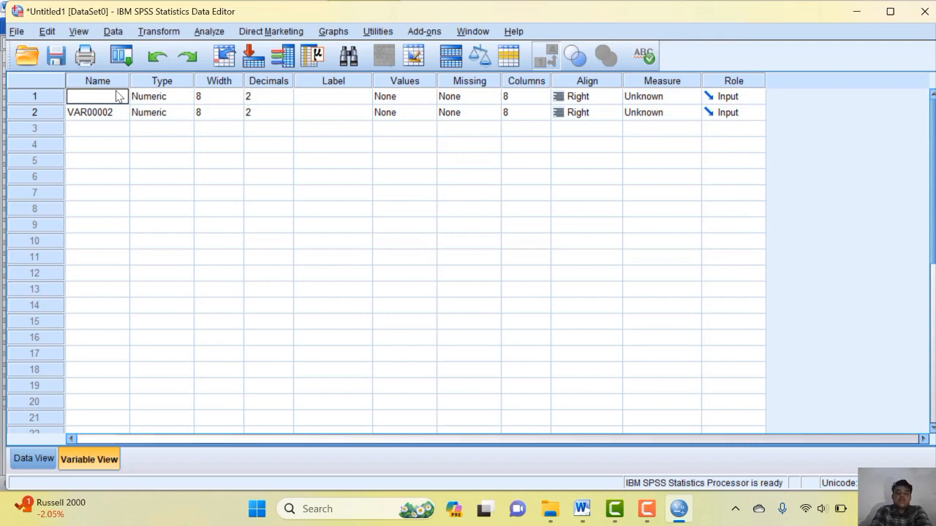
text(p)
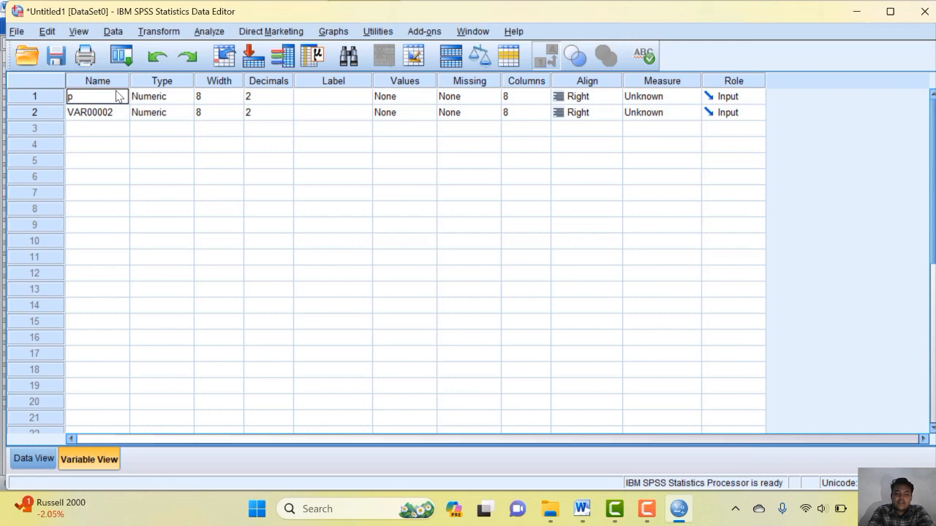
text(emakaian)
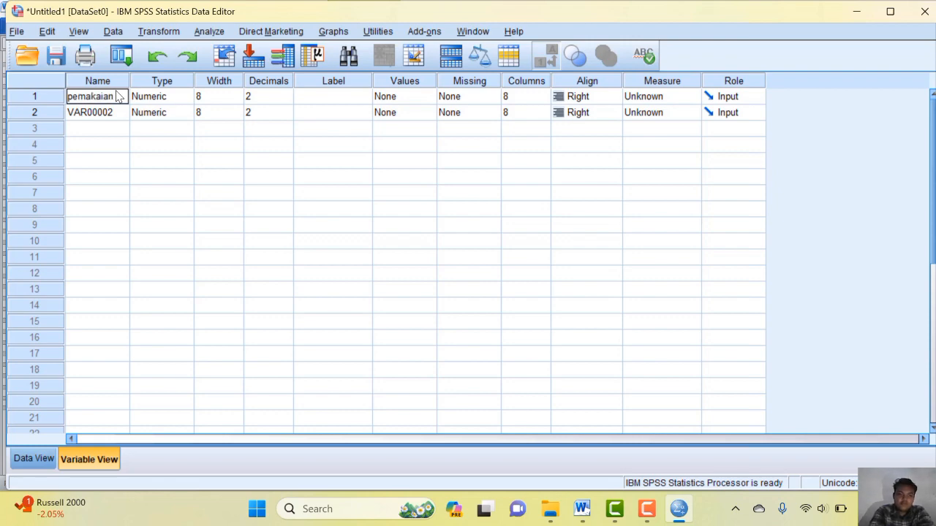
Step: Rename the second variable as skincare
click(115, 112)
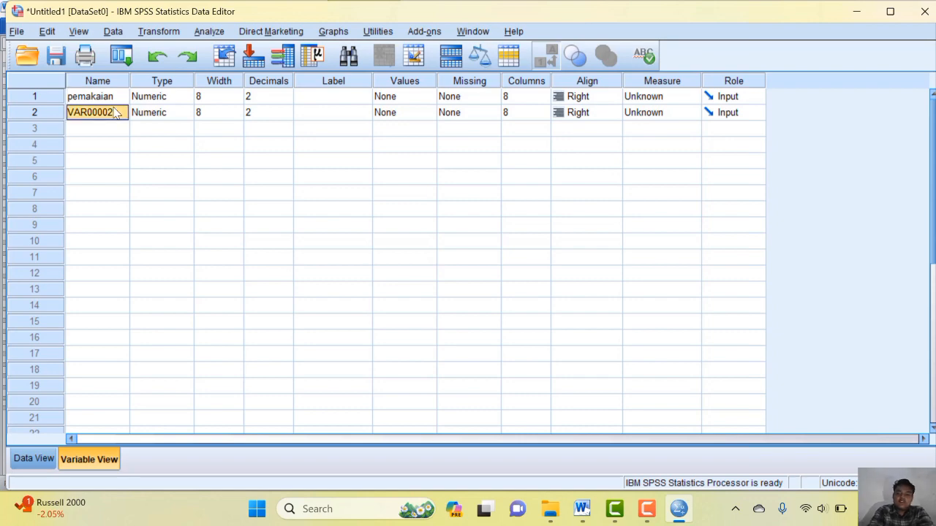
key(BackSpace)
text(s)
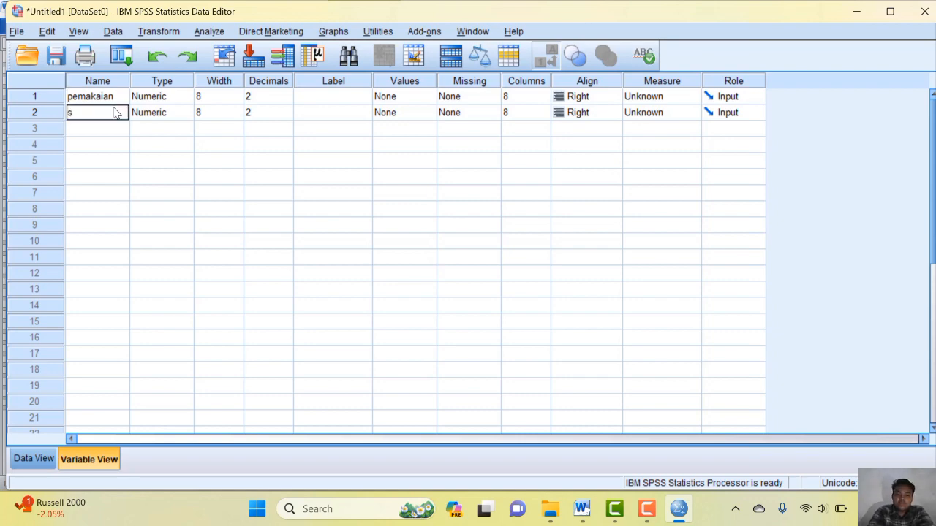
text(kin)
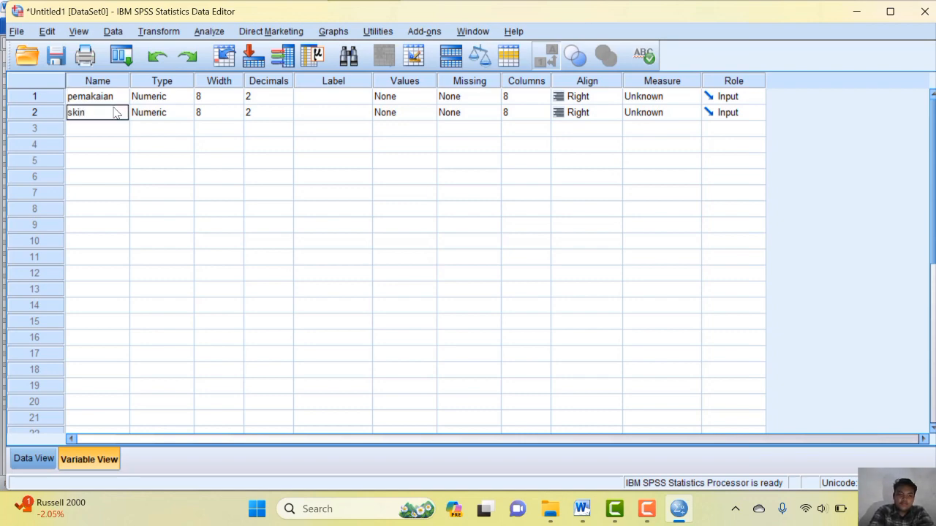
text(care)
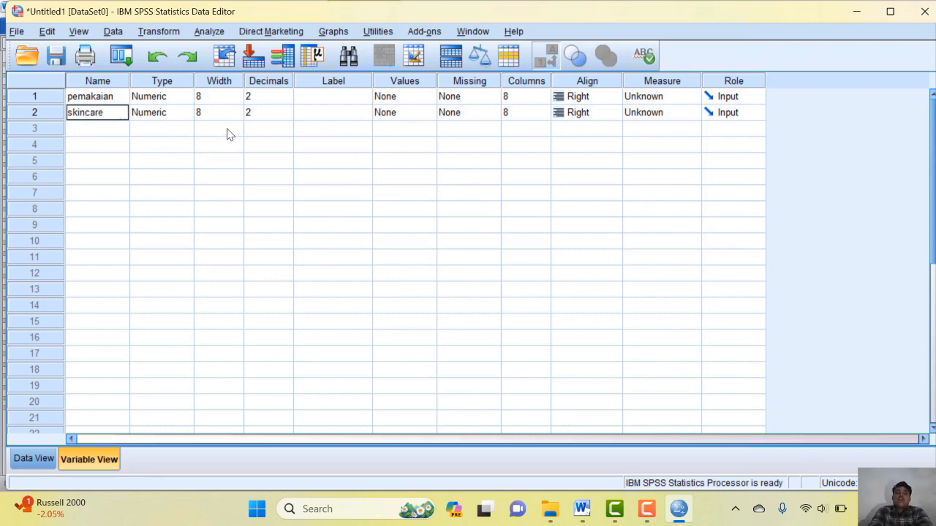
Step: Open the value labels of the skincare variable and add the label "daviena" for value 1
click(421, 113)
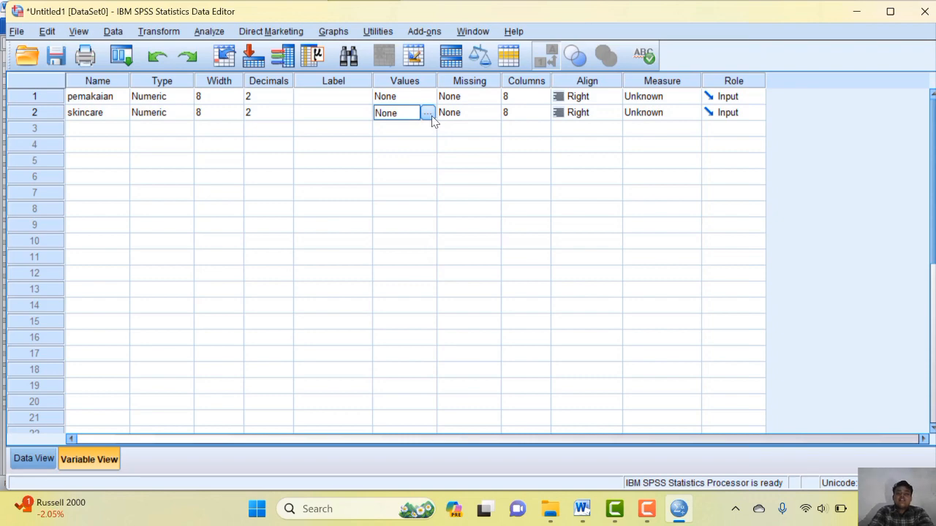
click(430, 115)
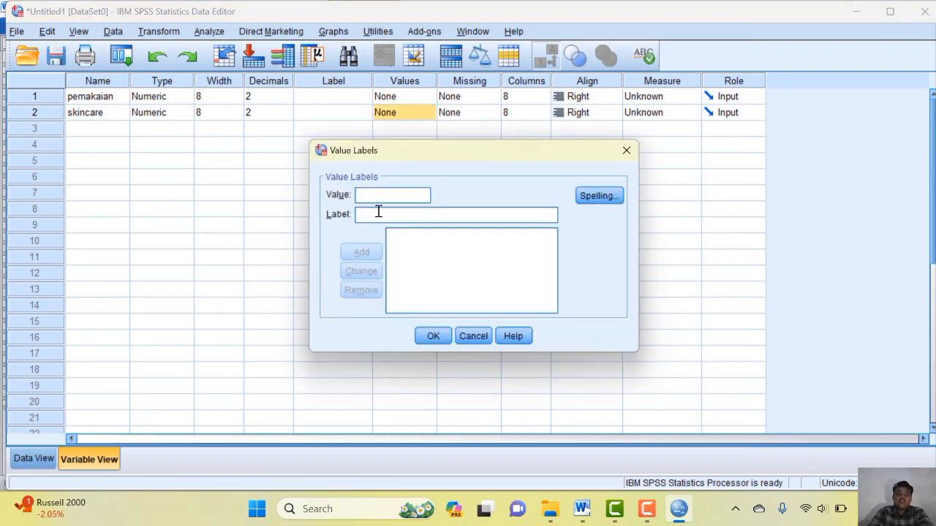
text(1)
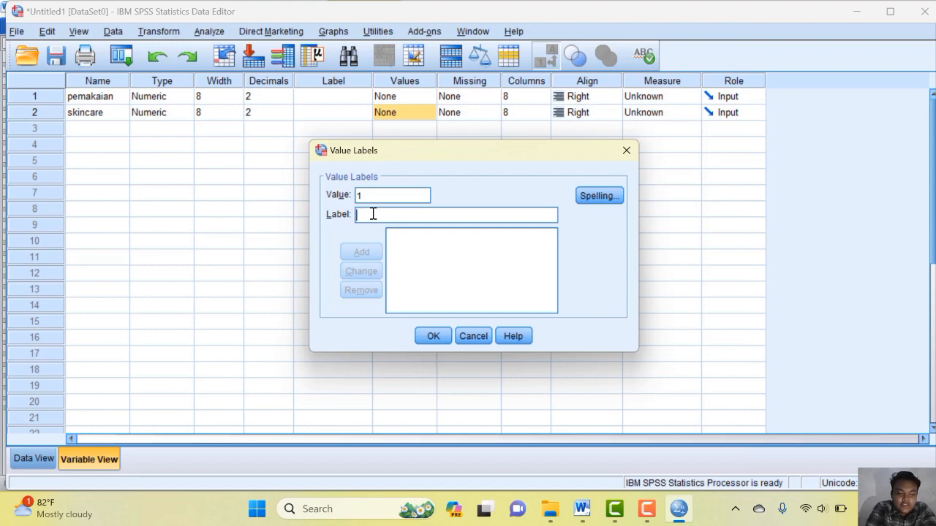
text(da)
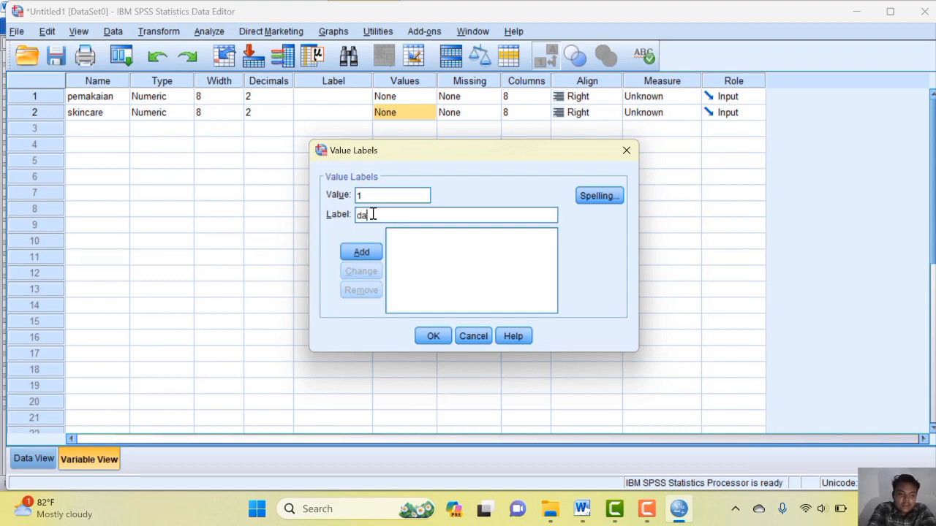
text(w)
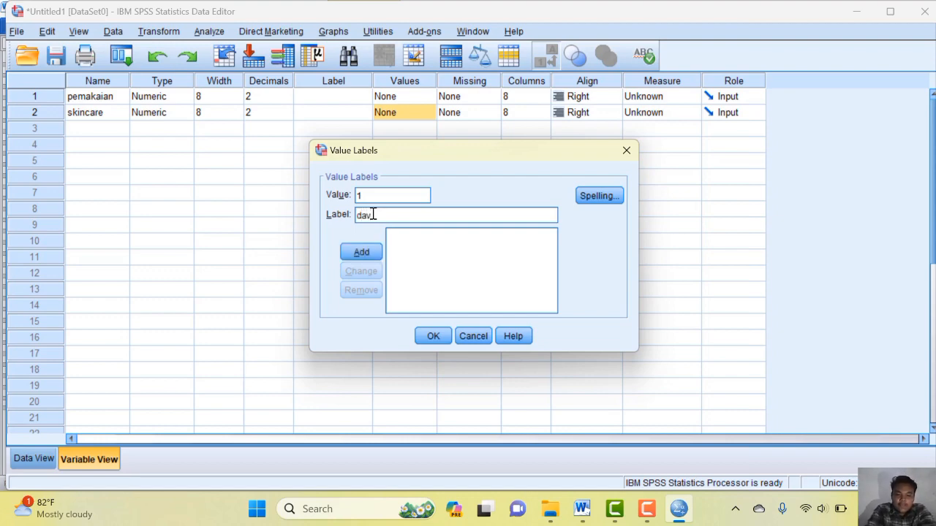
text(iena)
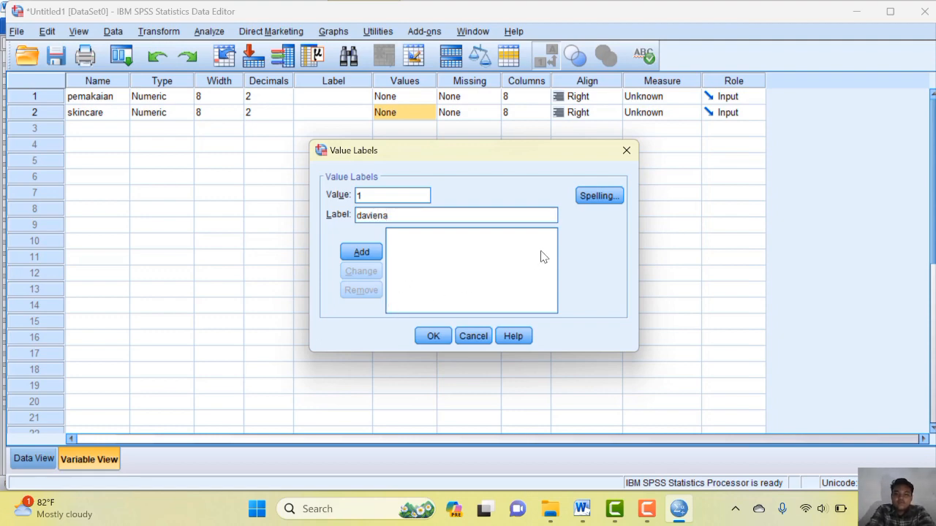
click(374, 259)
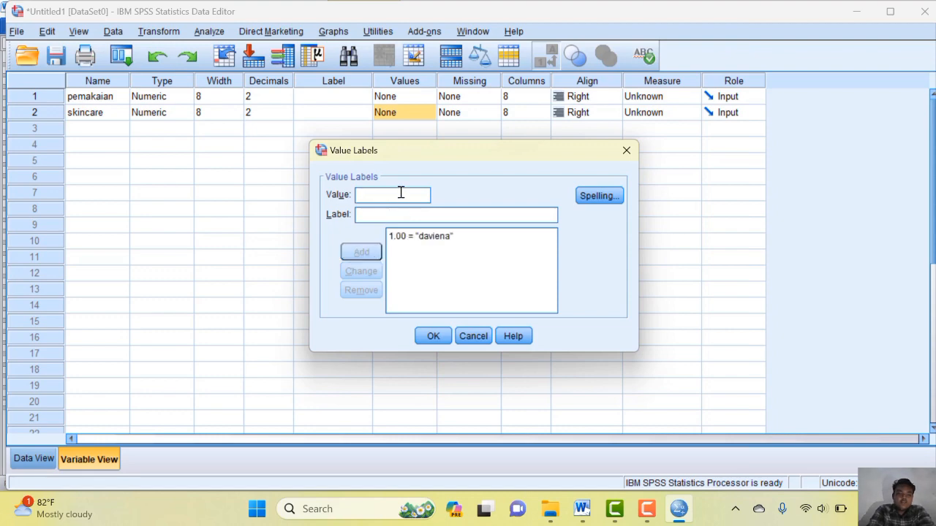
Step: Add the value label "originot" for value 2 of the skincare variable
text(2)
click(372, 213)
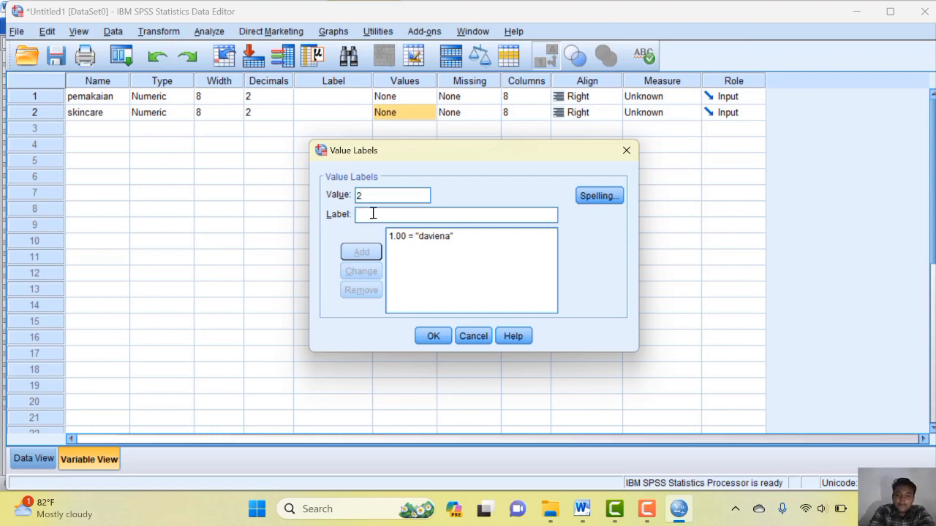
text(or)
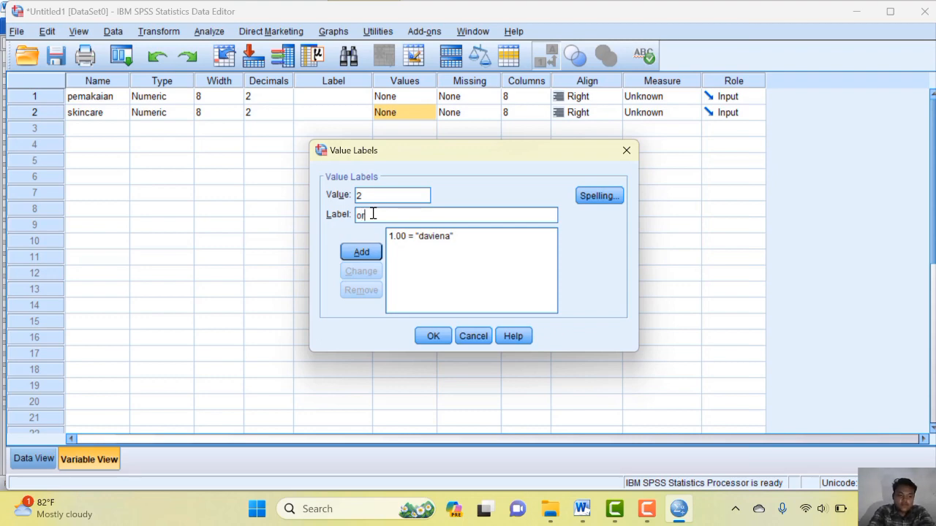
text(iginot)
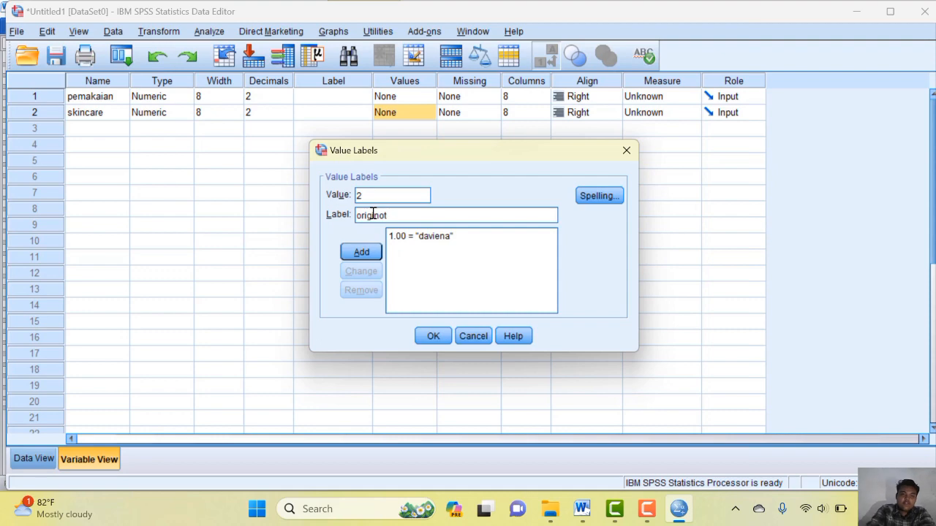
click(359, 253)
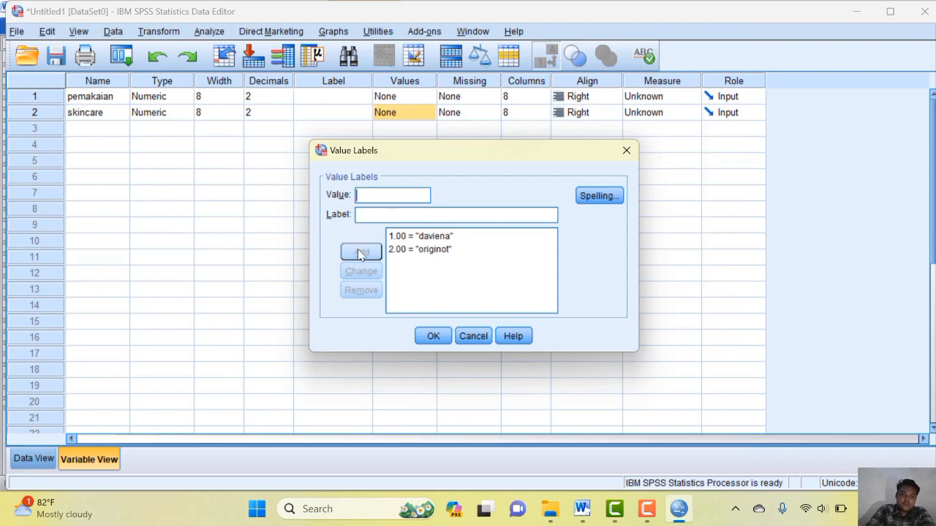
Step: Try to add the label "fair and lovely" for value 3 of the skincare variable and apply its value labels
text(3)
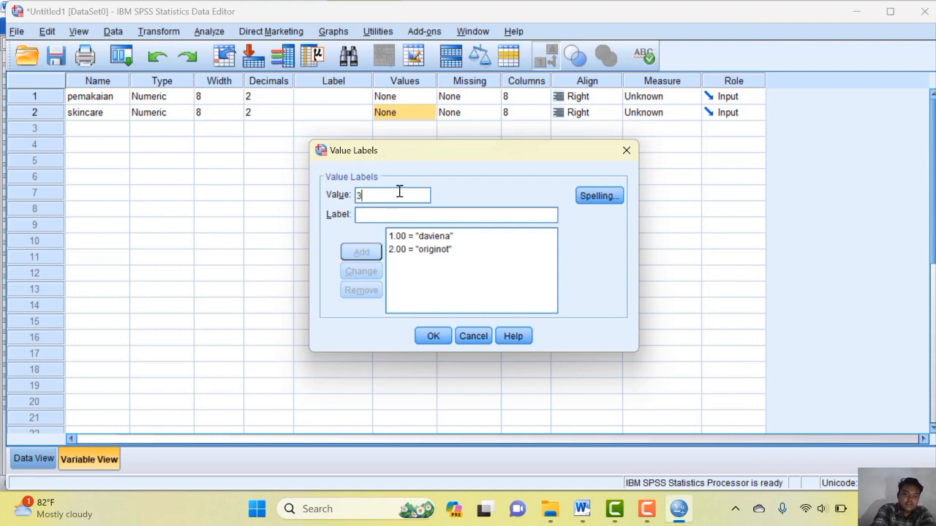
click(394, 215)
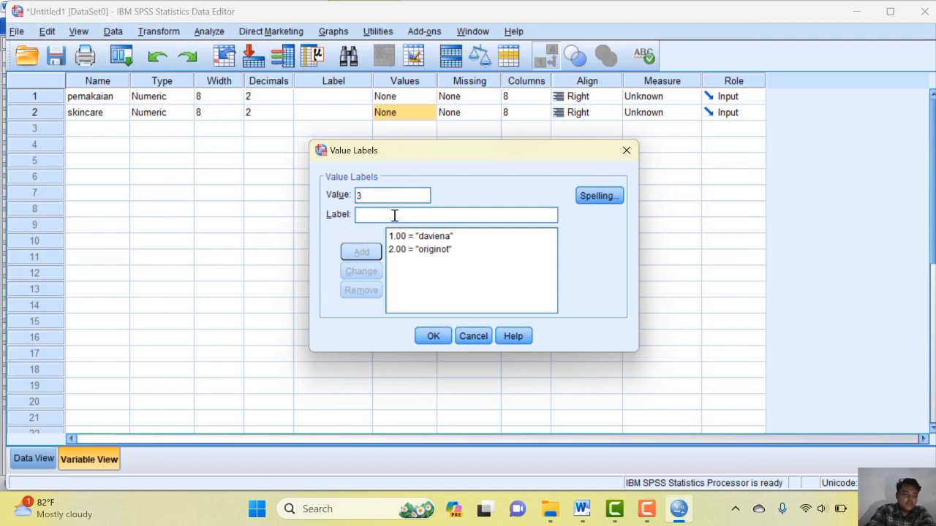
text(fai)
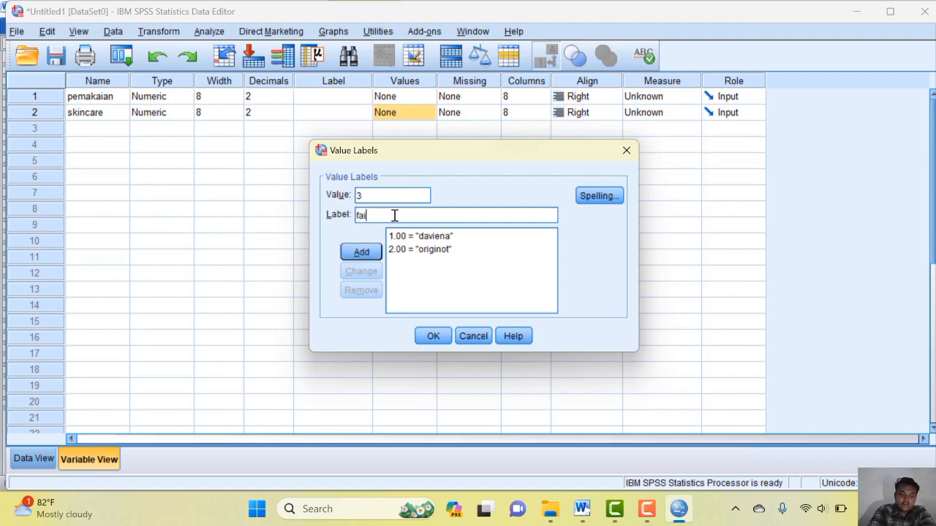
text(r and )
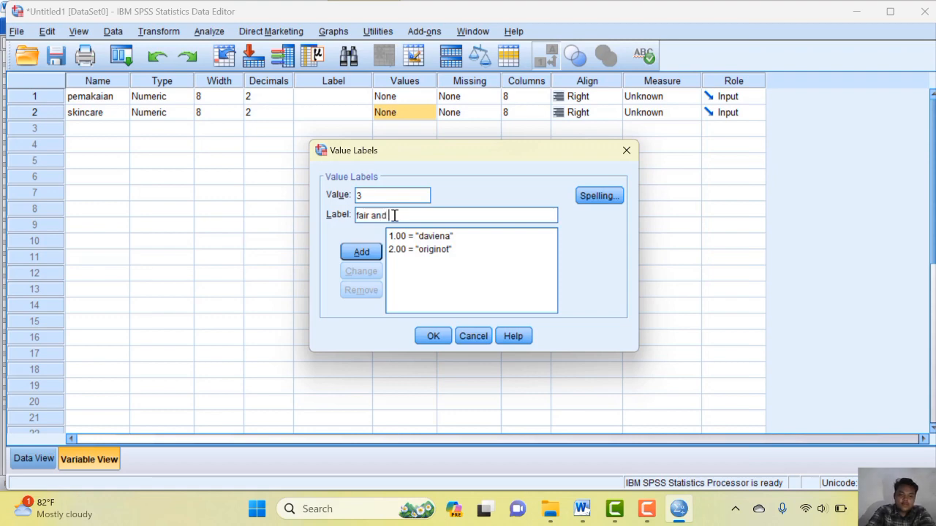
text(lo)
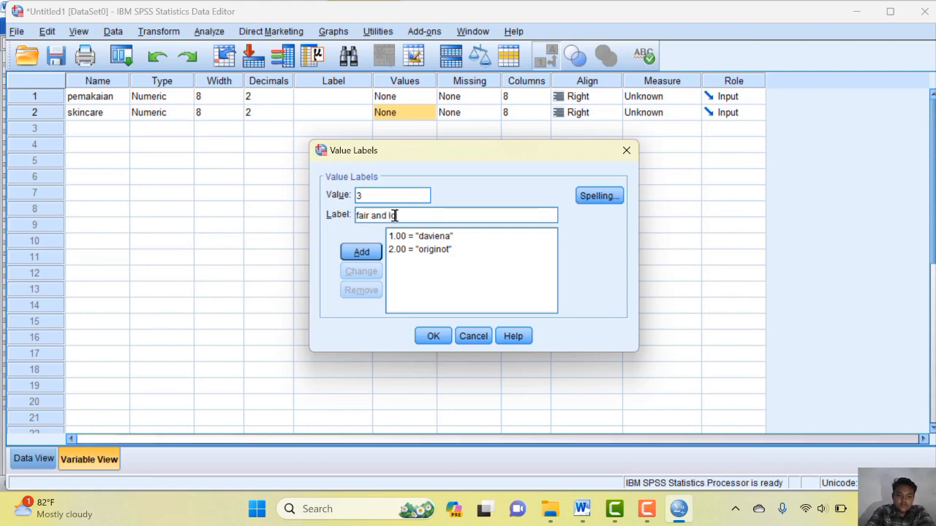
text(vely)
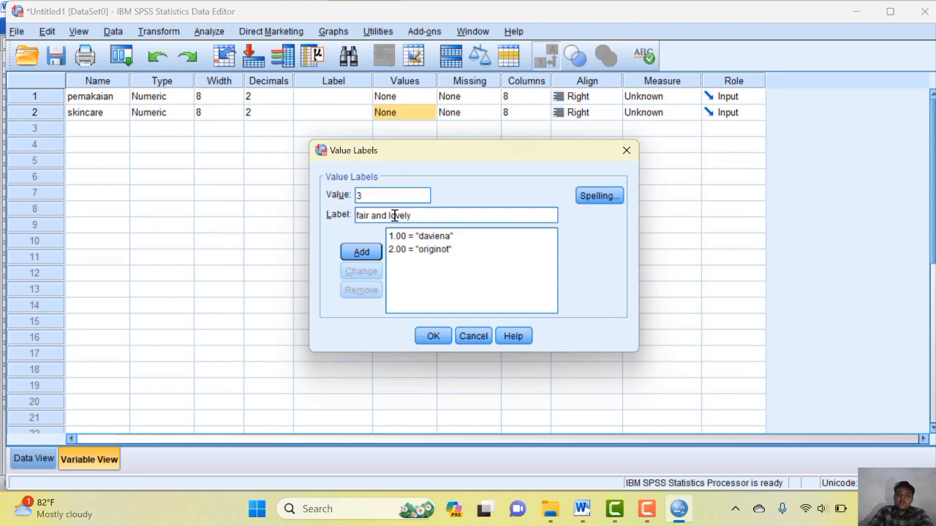
click(436, 335)
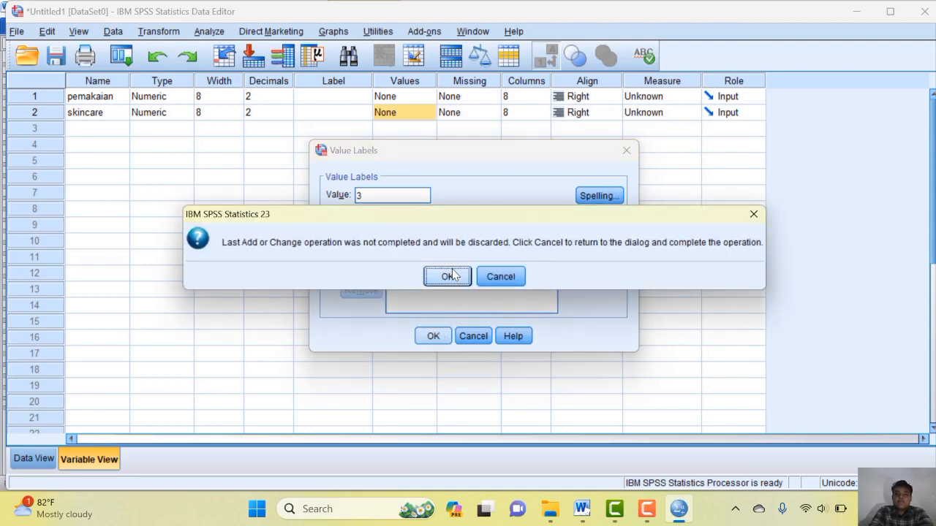
click(449, 278)
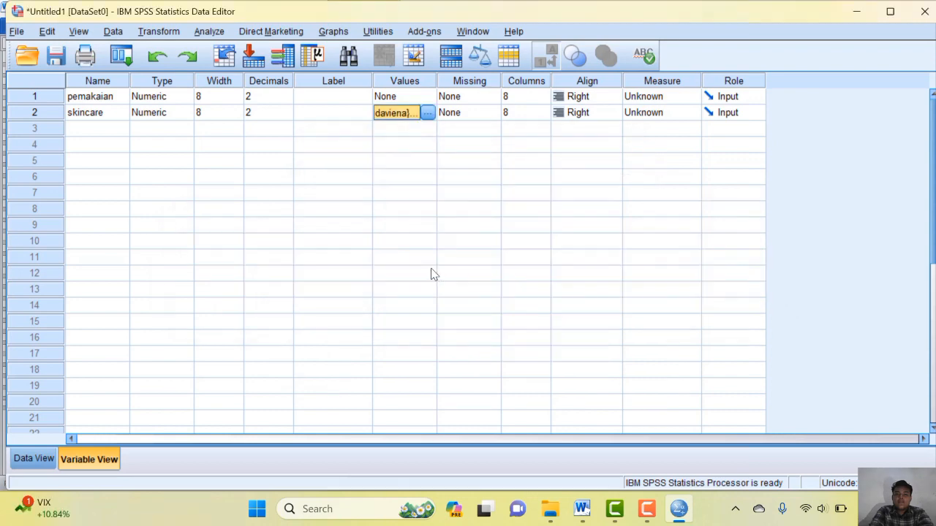
Step: Reopen the skincare variable's value labels, add "fair and lovely" for value 3, and apply the labels
click(427, 113)
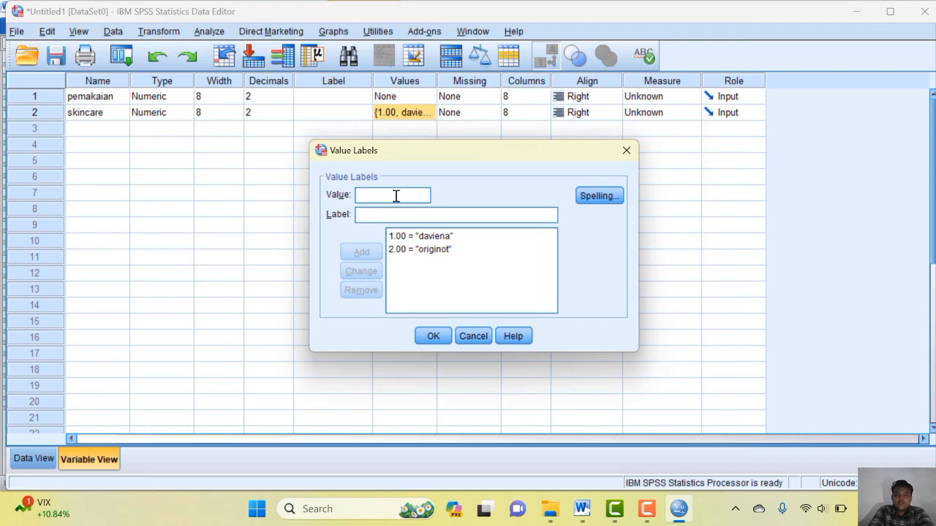
text(3)
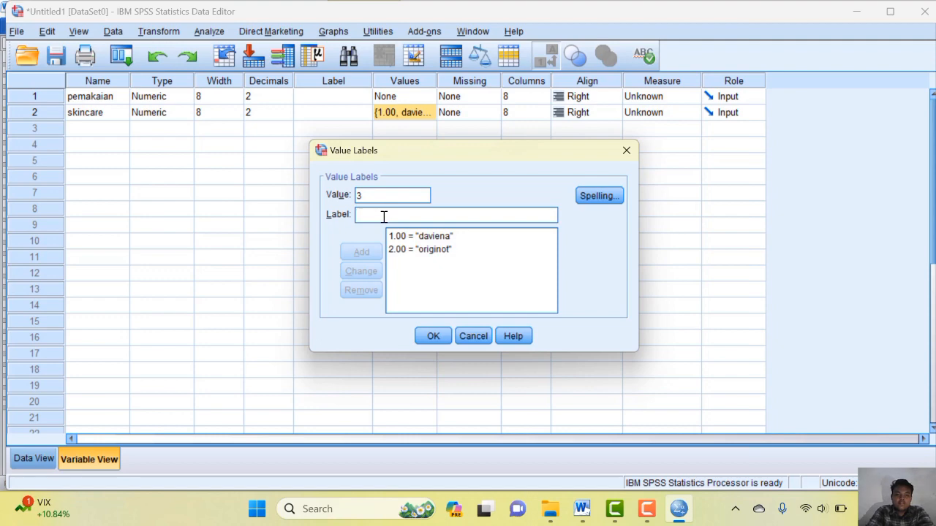
text(f)
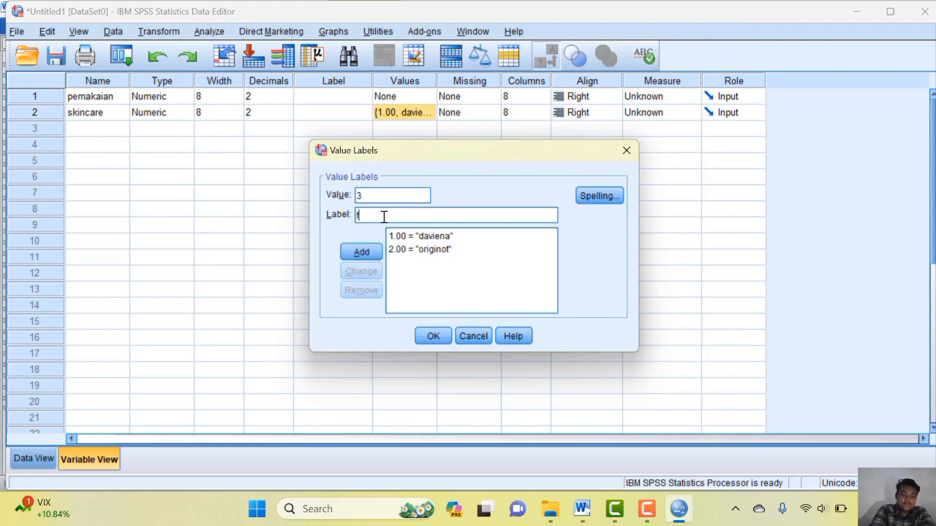
text(air and lovely)
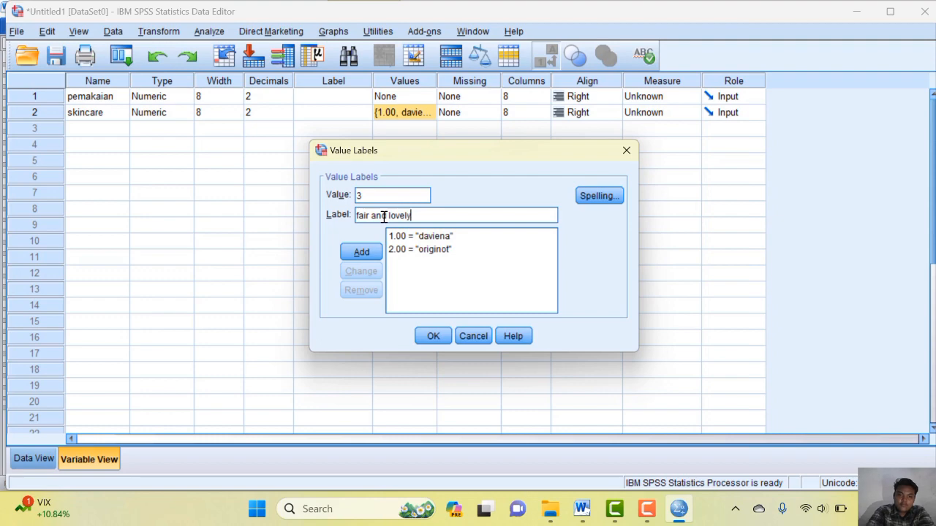
click(370, 251)
click(431, 336)
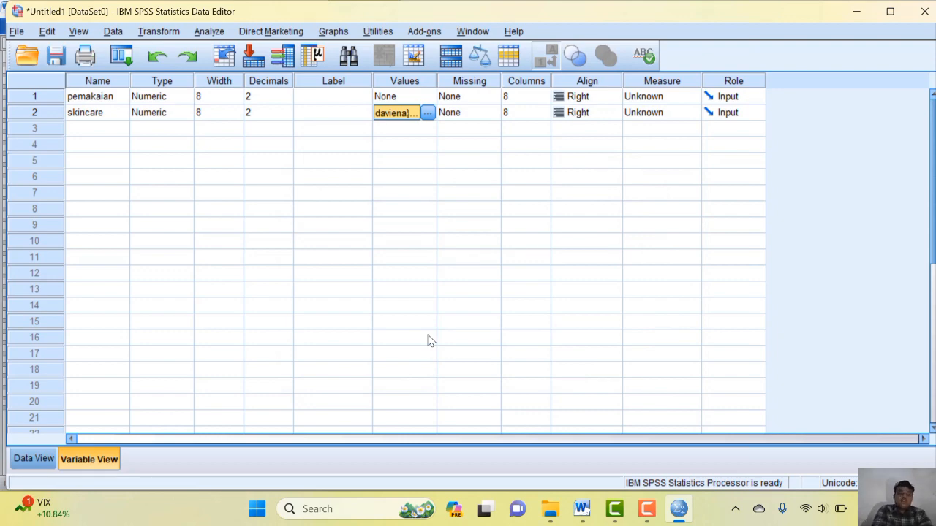
Step: Return to the data sheet and display value labels in place of the skincare codes
click(33, 458)
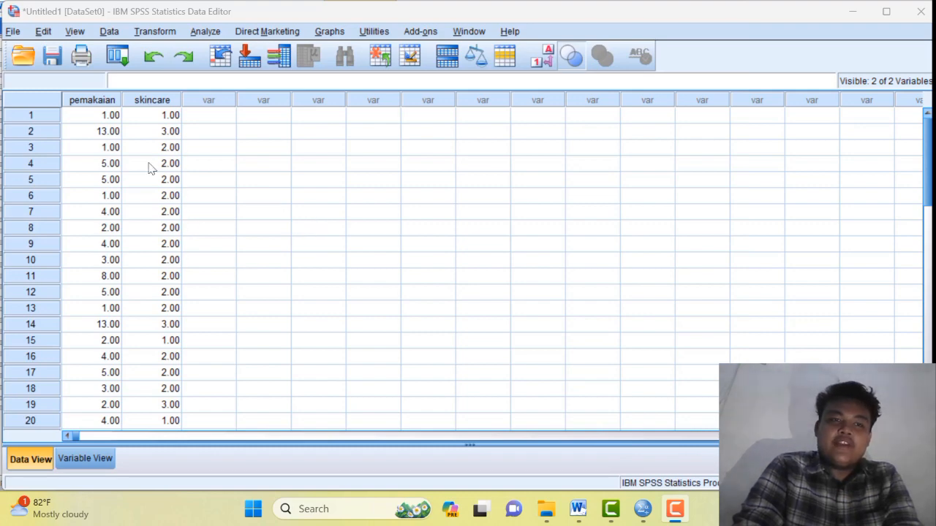
click(547, 63)
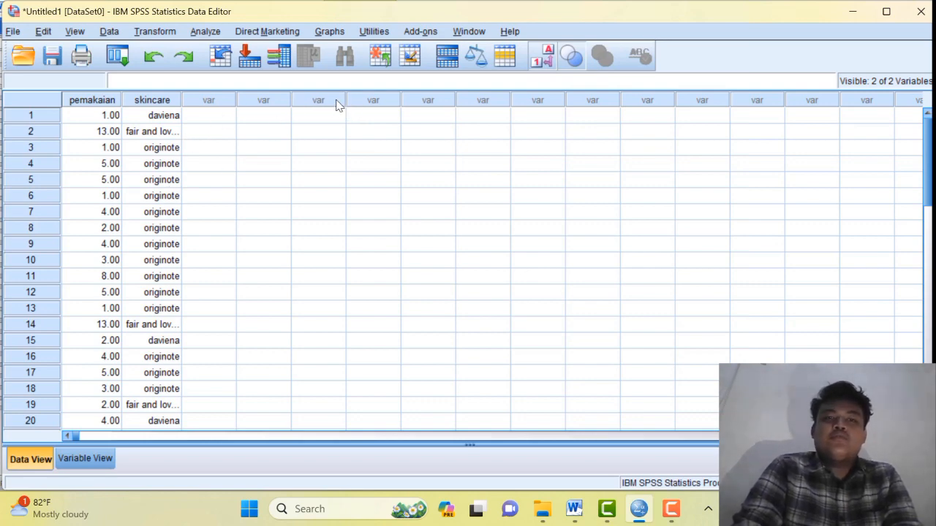
Step: Create a legacy pie chart of summaries for groups of cases, with slices defined by pemakaian and column panels by skincare
click(330, 31)
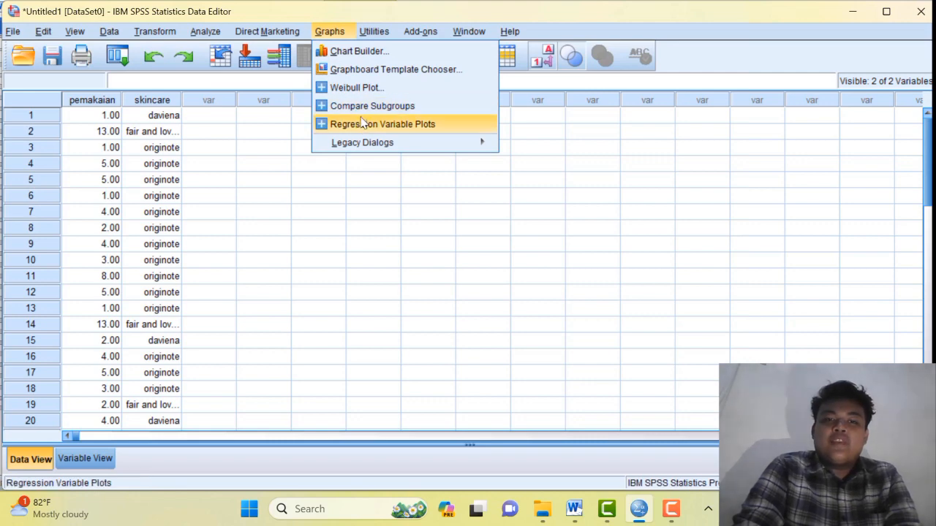
mouse_move(376, 145)
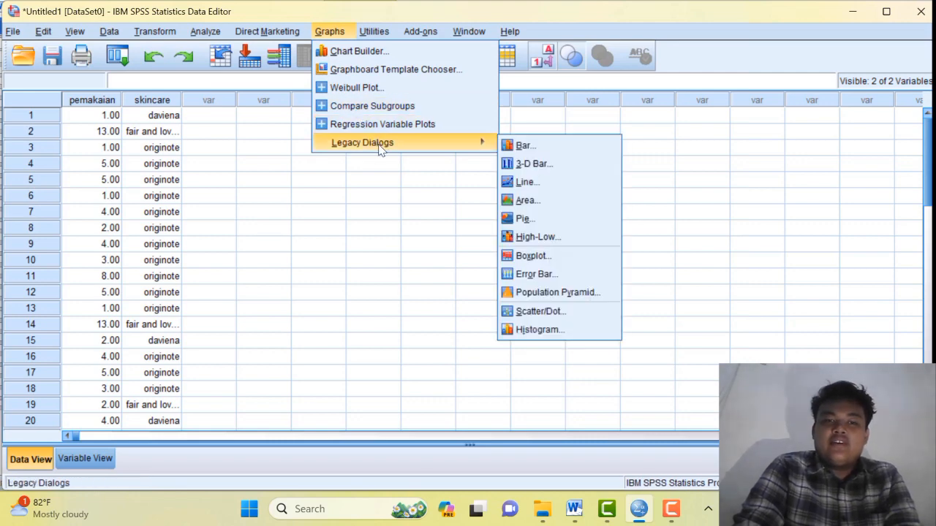
click(523, 218)
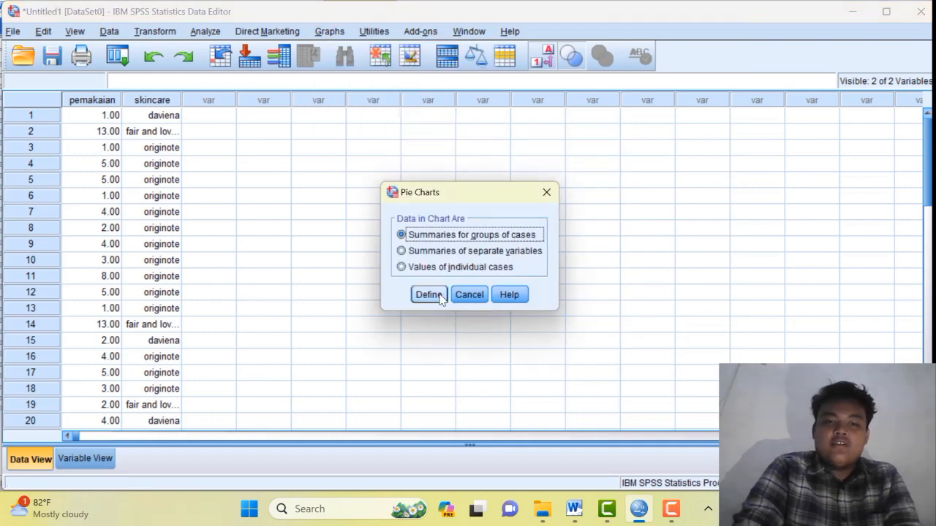
click(429, 295)
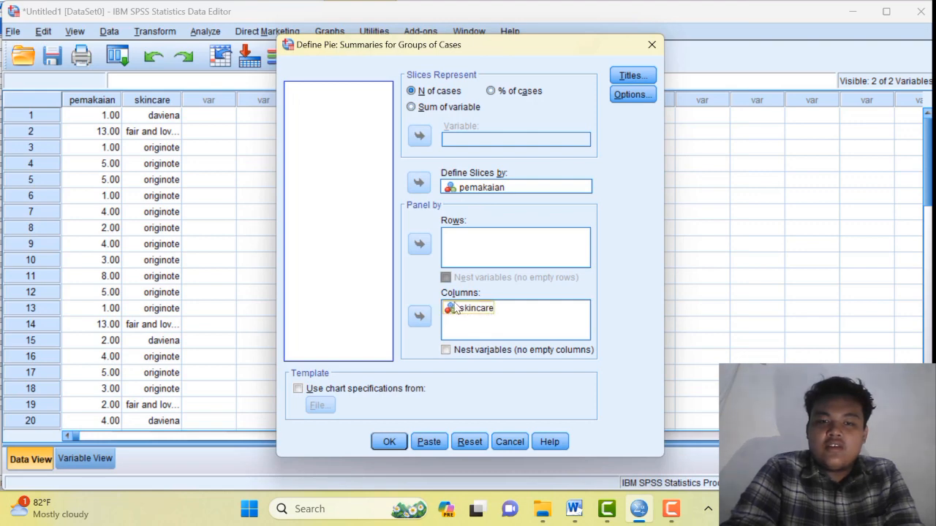
click(390, 442)
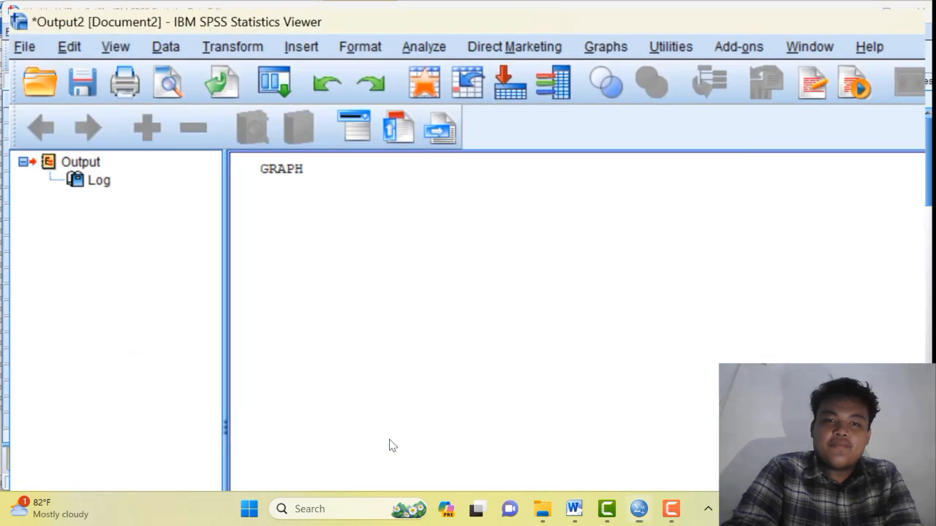
click(390, 442)
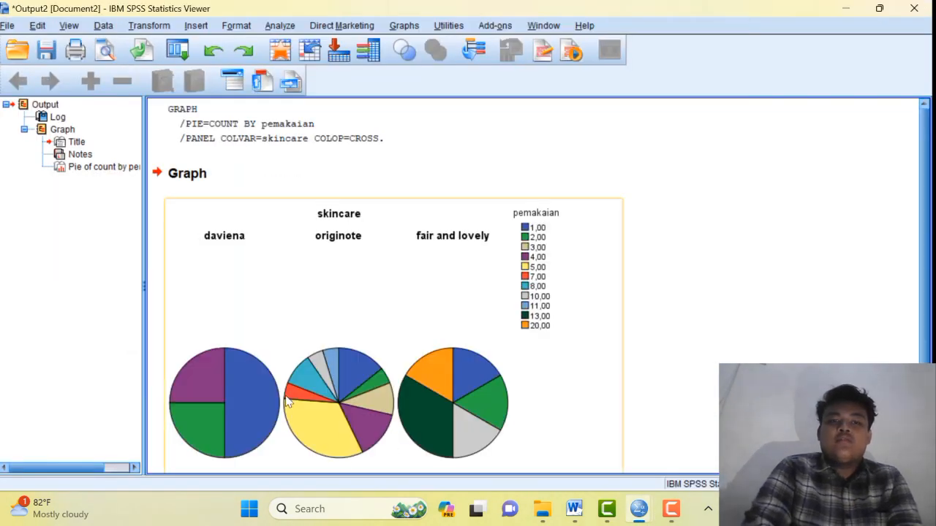
scroll(600, 351, down, 3)
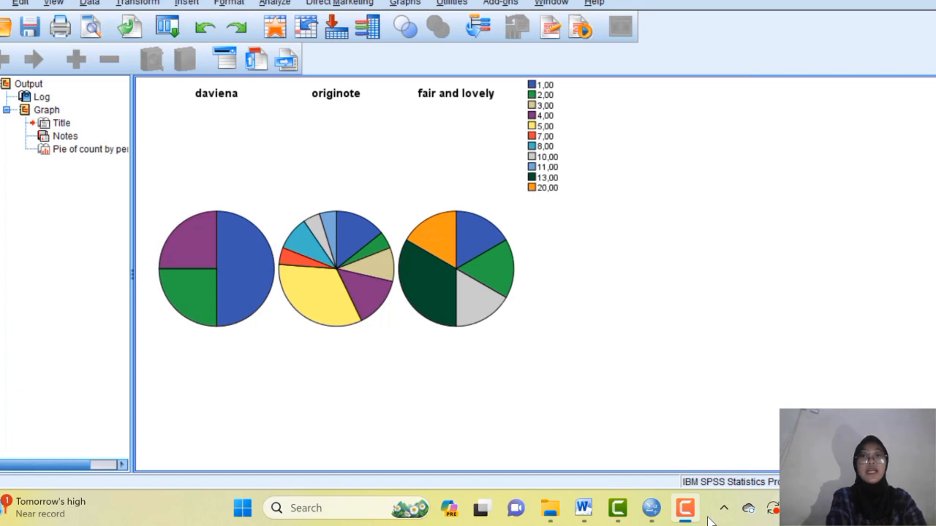
Step: From the data editor, create a clustered bar chart of case counts with skincare on the category axis and clusters defined by pemakaian
mouse_move(685, 508)
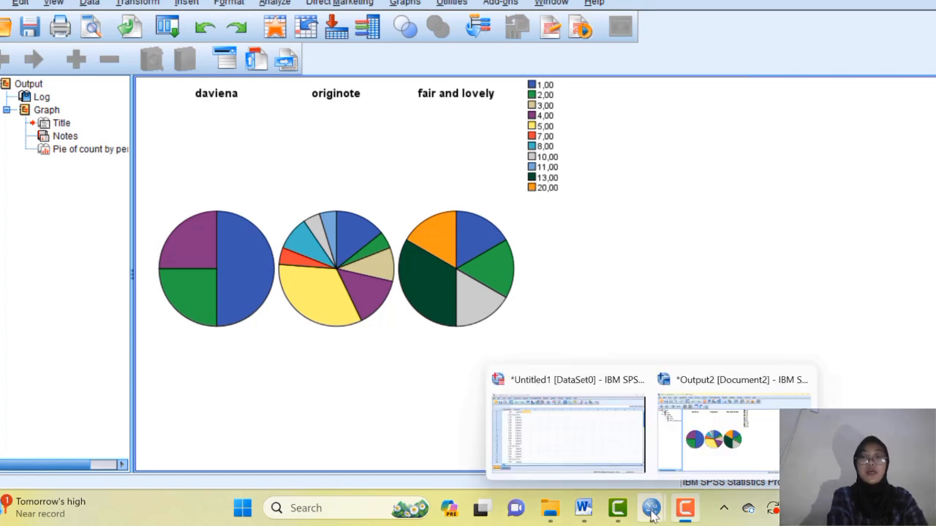
click(601, 424)
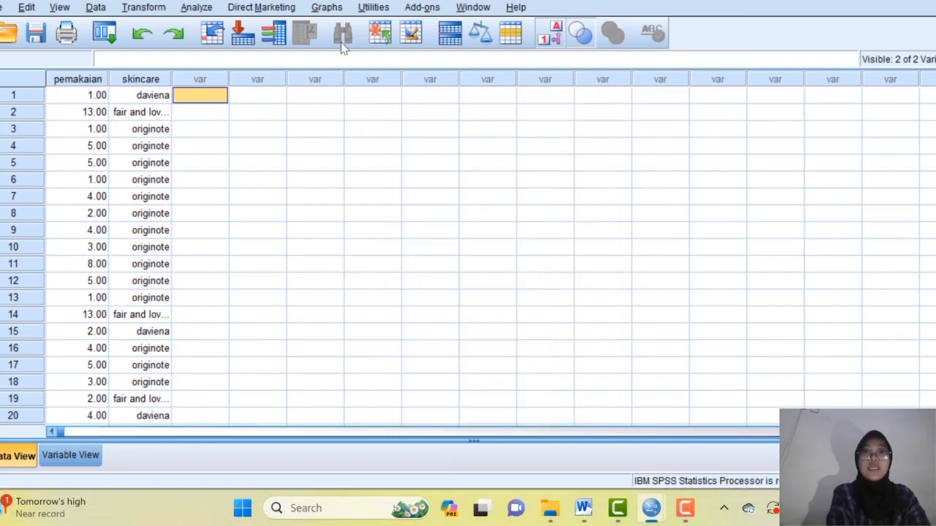
click(329, 9)
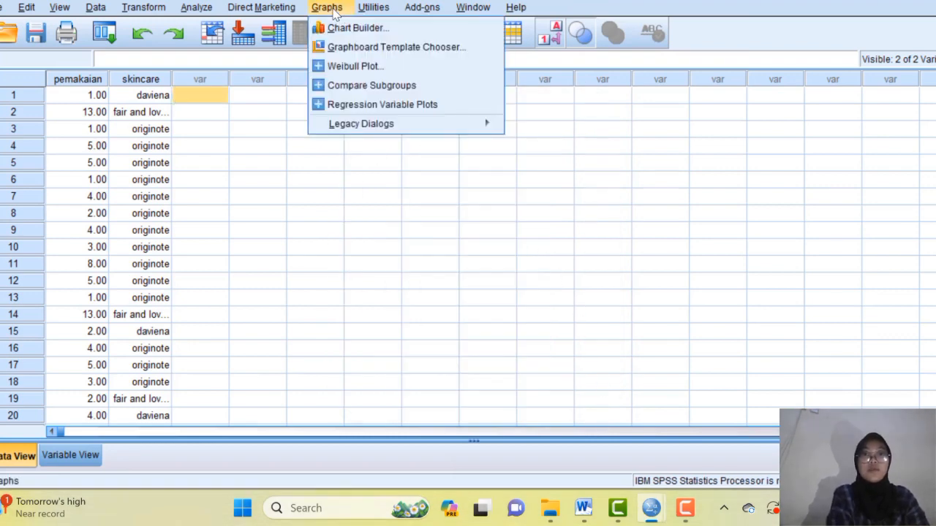
mouse_move(362, 124)
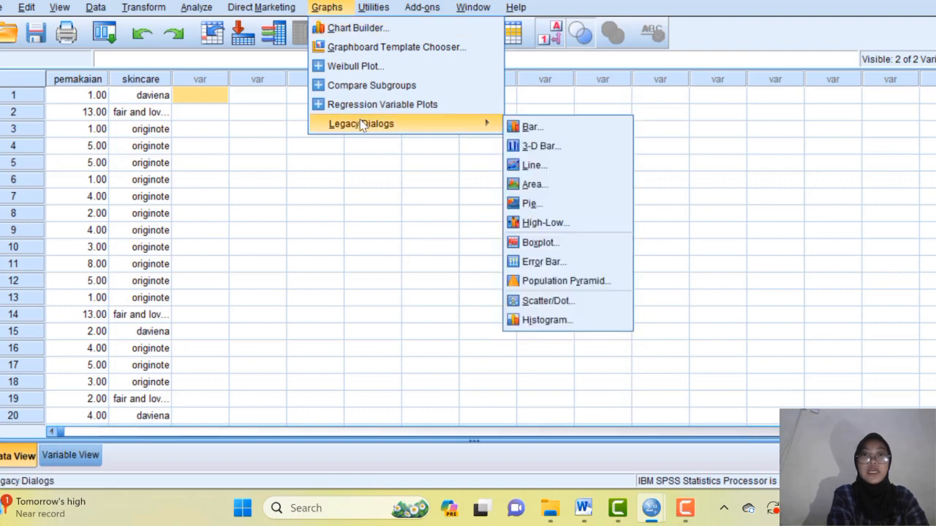
click(533, 130)
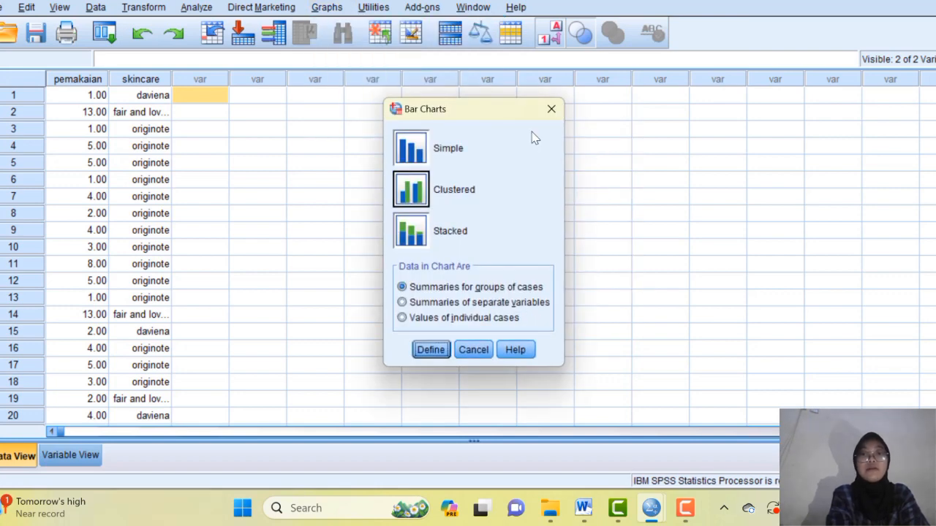
click(407, 189)
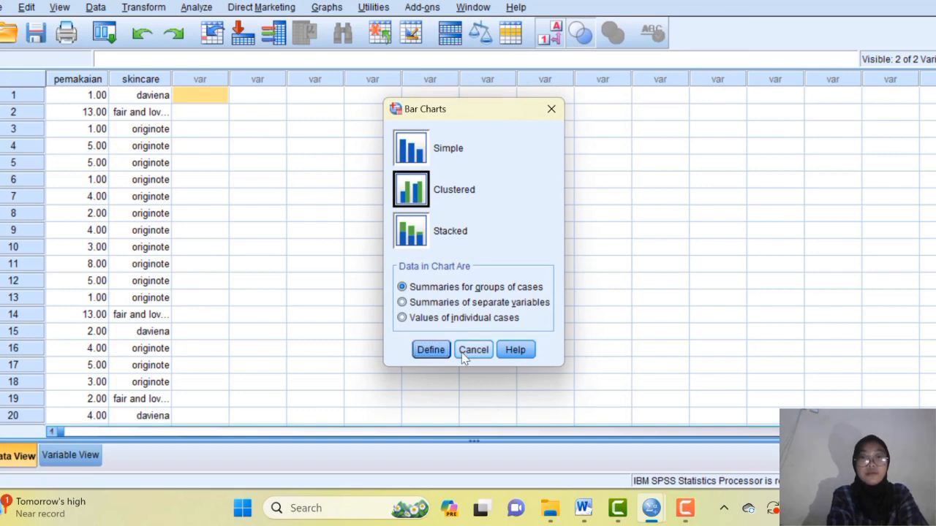
click(429, 349)
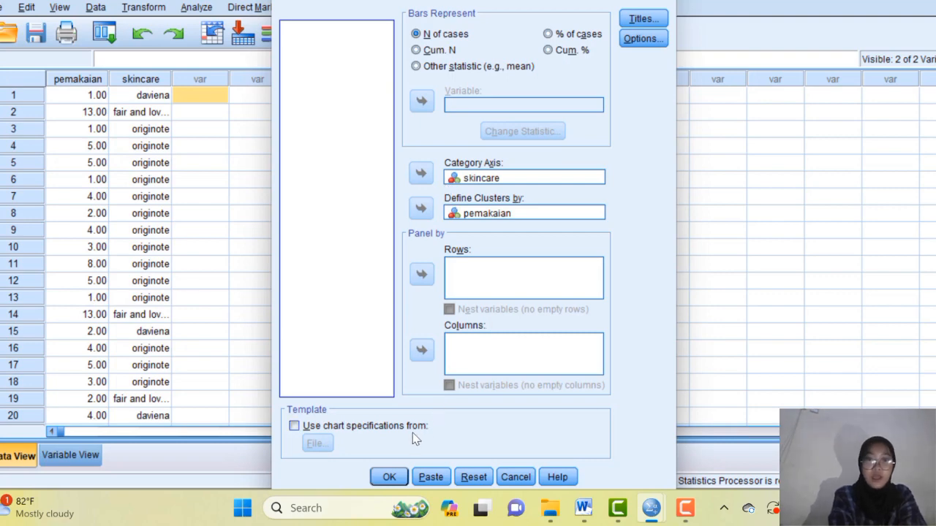
click(390, 477)
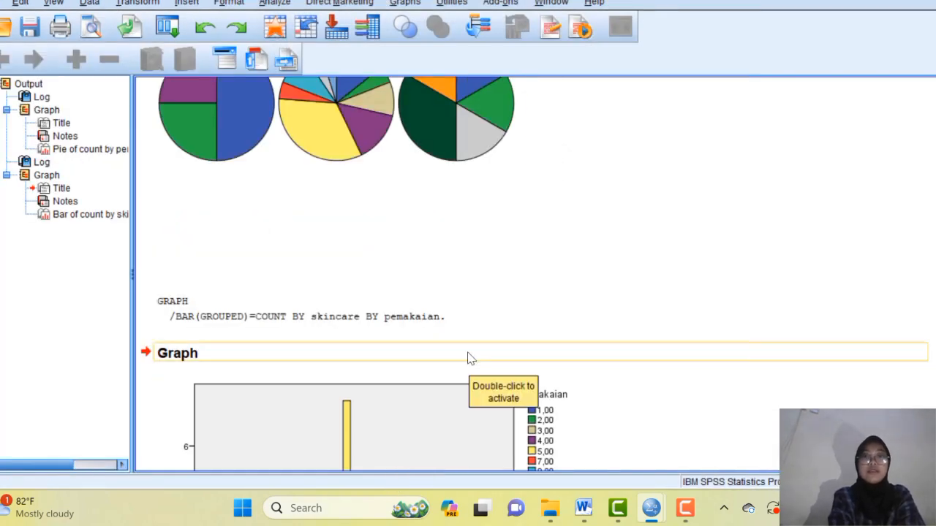
scroll(470, 358, up, 2)
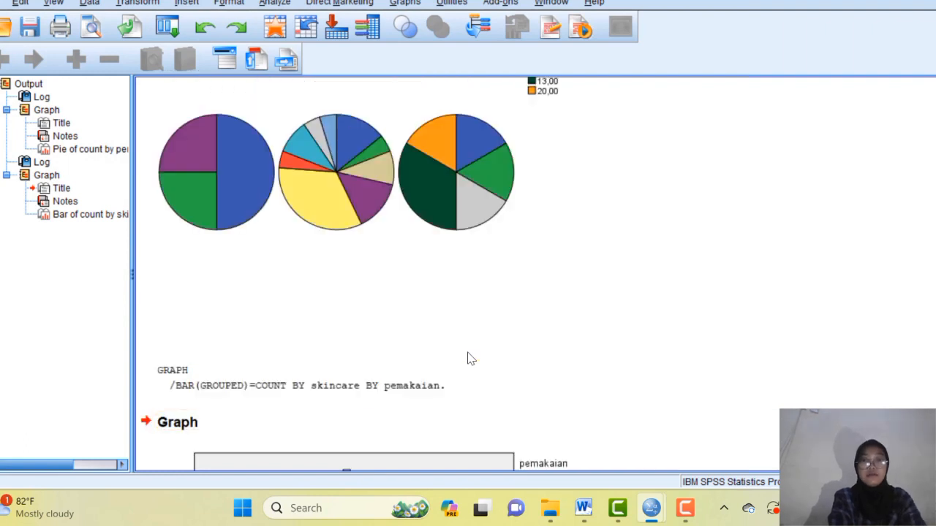
scroll(470, 358, down, 10)
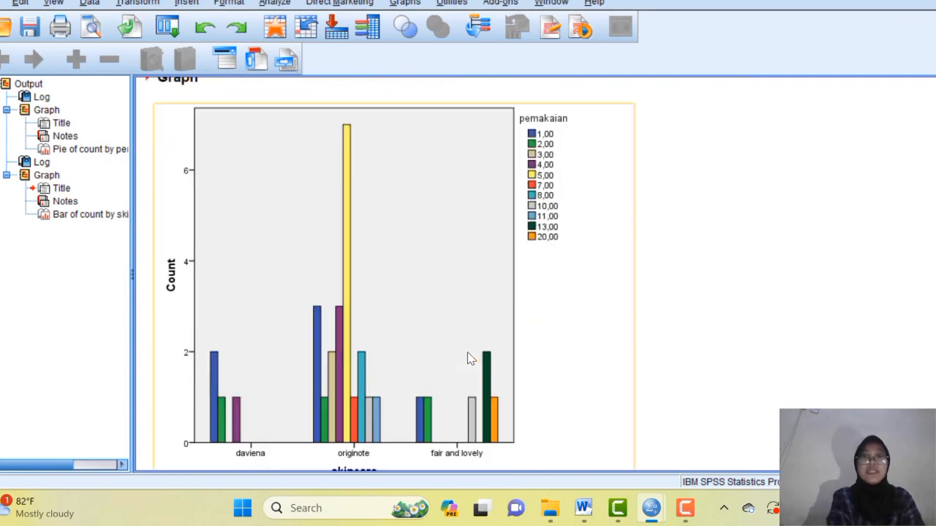
scroll(470, 358, down, 1)
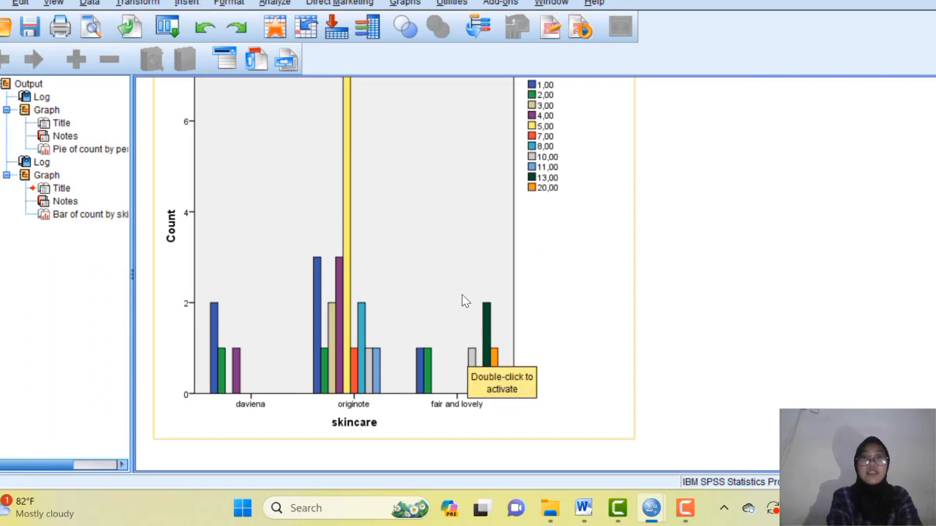
scroll(461, 300, up, 2)
mouse_move(584, 521)
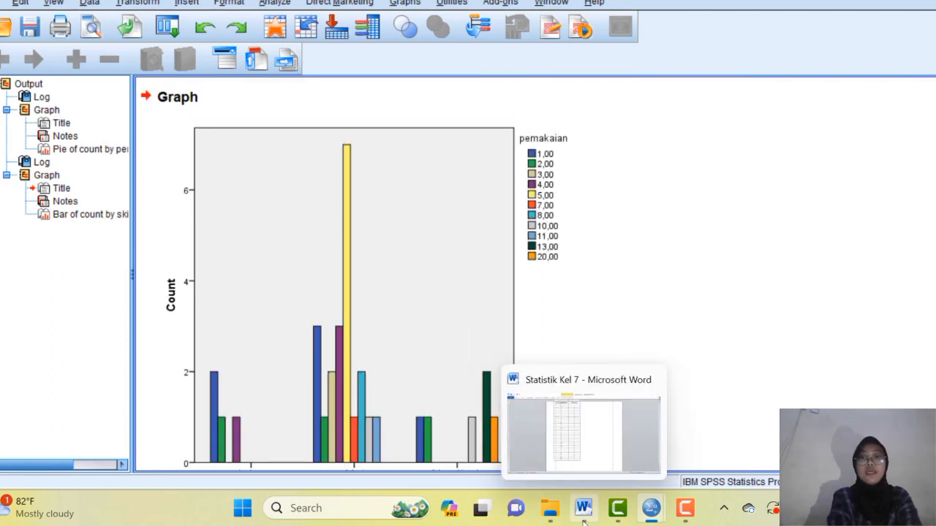
mouse_move(633, 512)
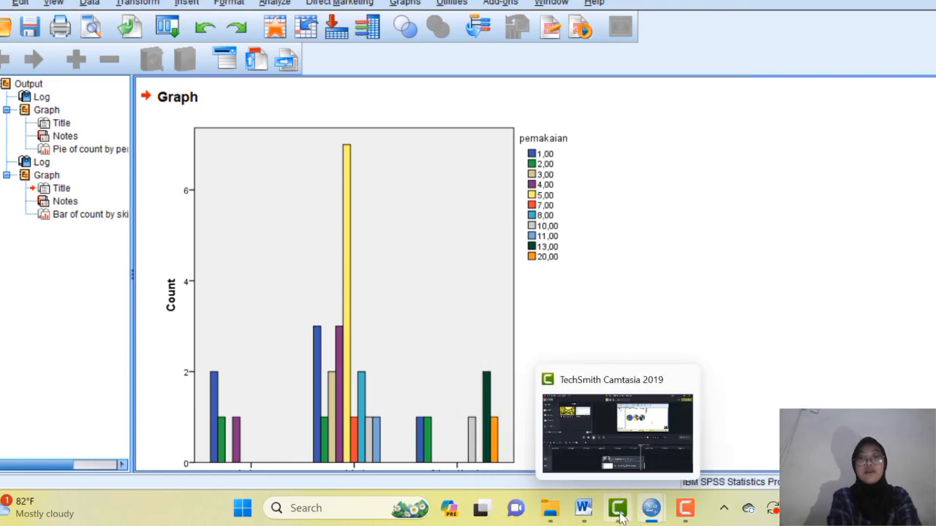
Step: From the data editor, set up a Frequencies analysis of pemakaian and open its statistics options
click(621, 456)
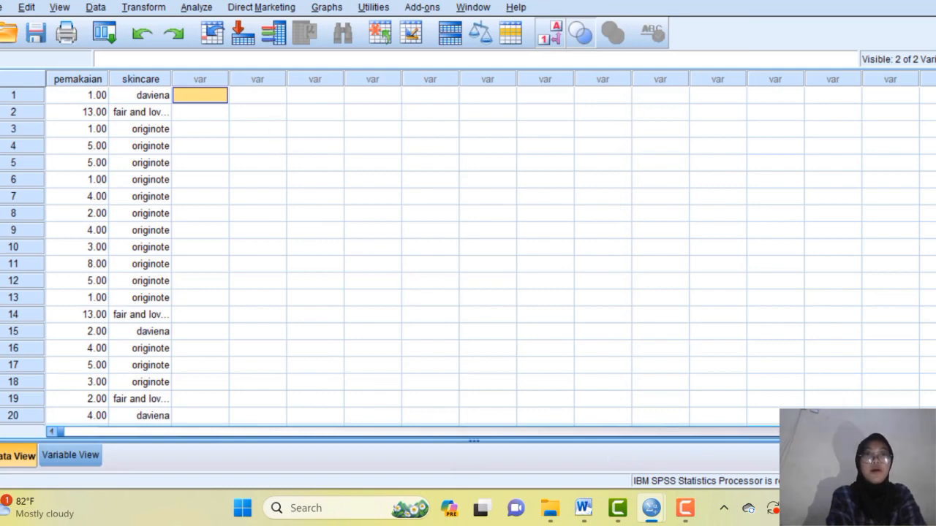
click(195, 8)
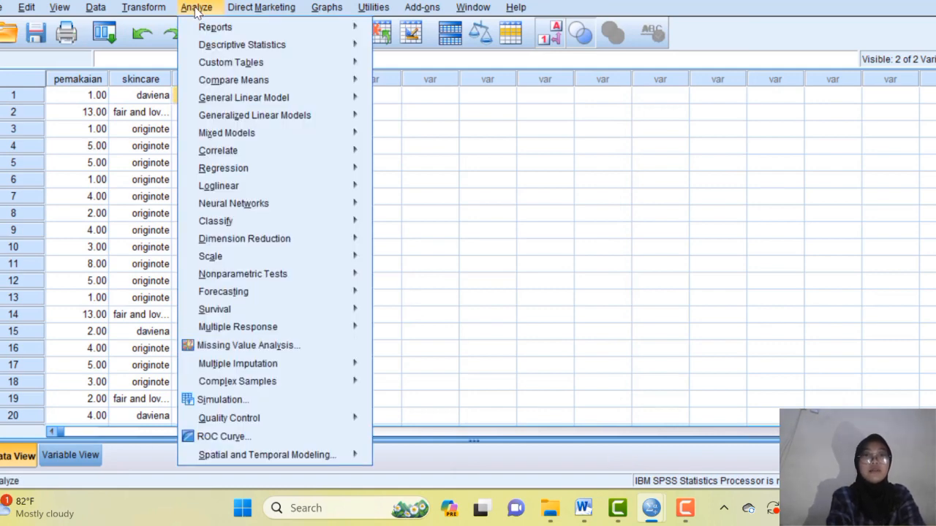
mouse_move(205, 47)
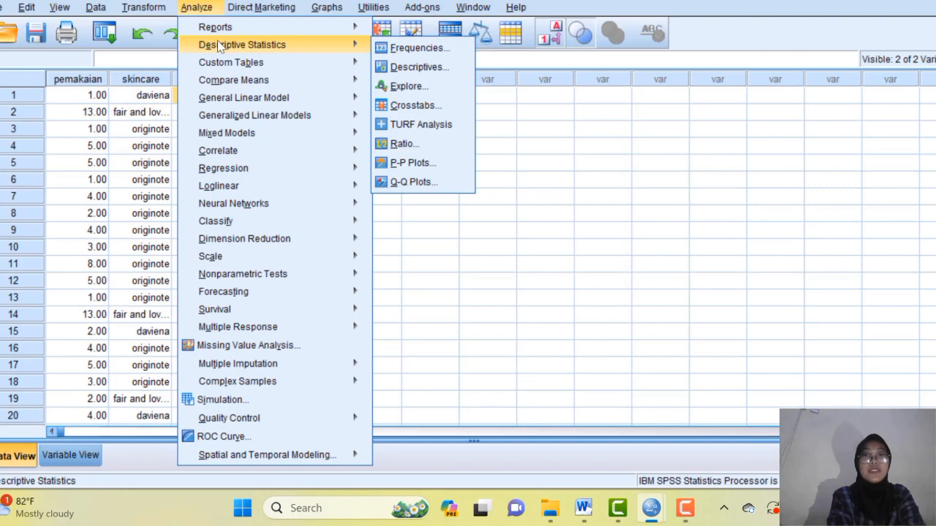
click(395, 49)
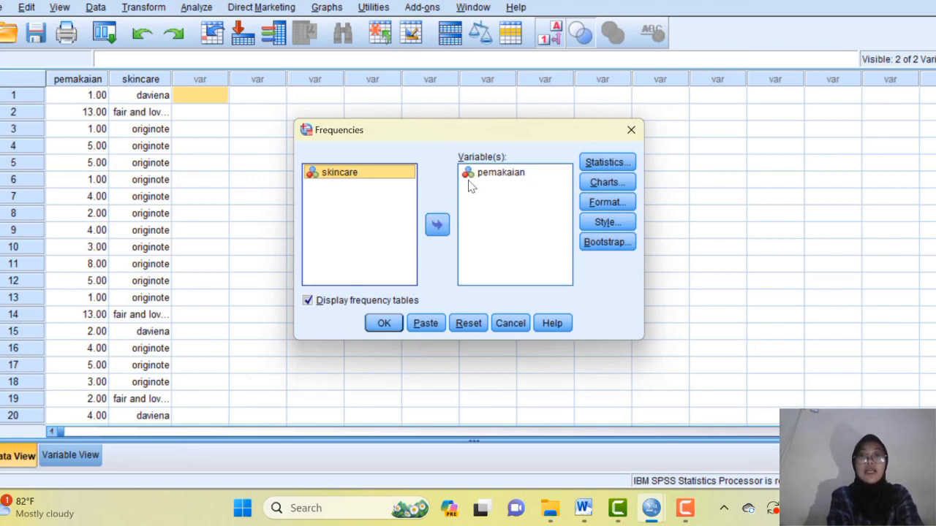
click(591, 166)
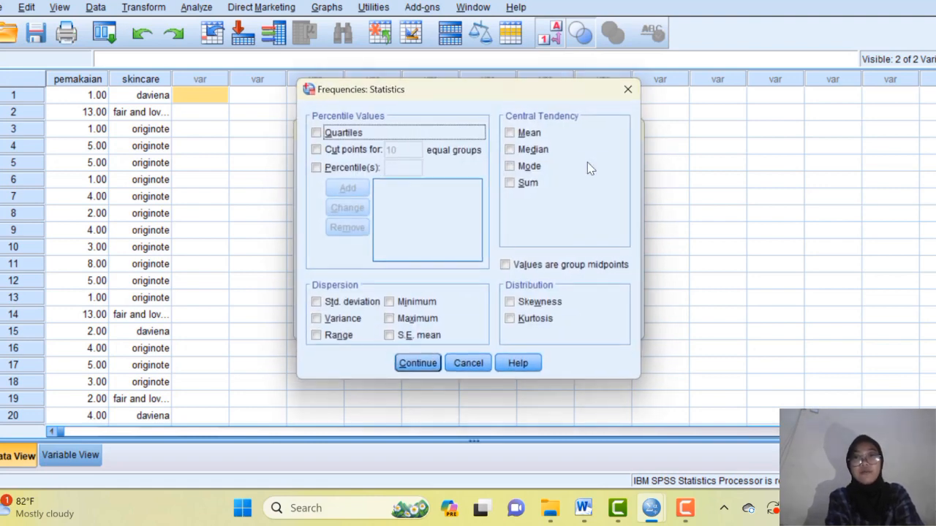
Step: Include standard deviation, variance, range, minimum, maximum and S.E. mean in the pemakaian frequency statistics
click(315, 304)
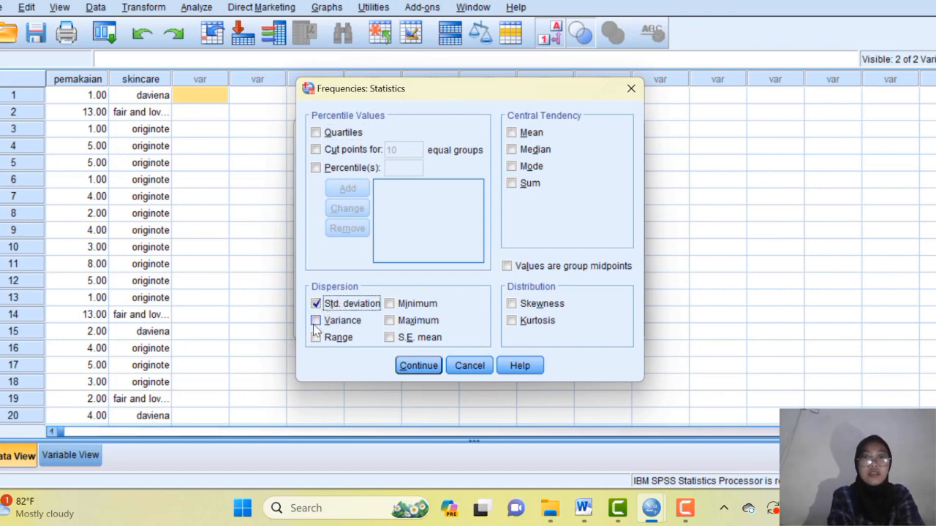
click(316, 320)
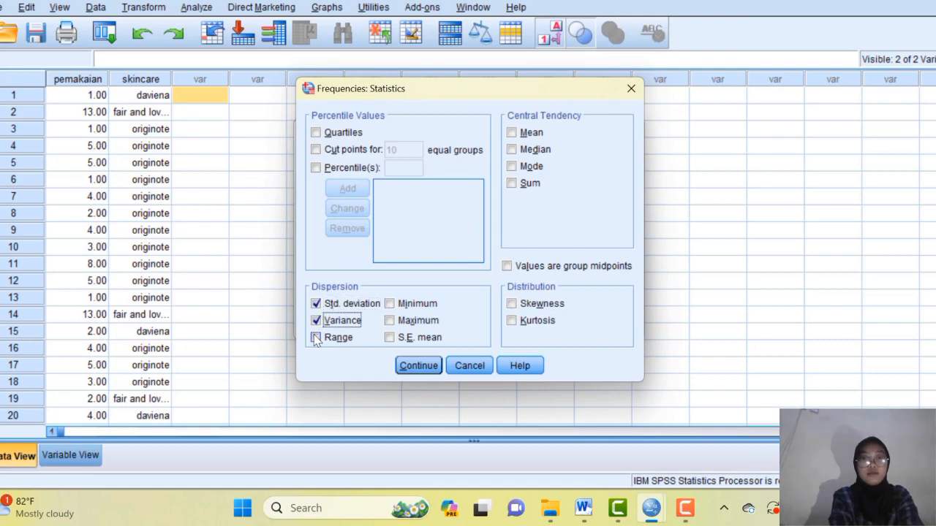
click(316, 337)
click(418, 303)
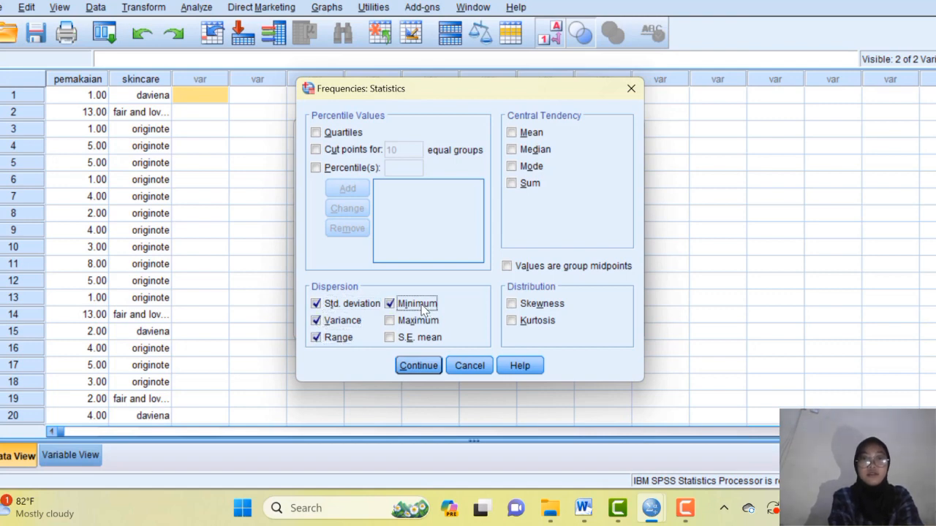
click(411, 323)
click(400, 340)
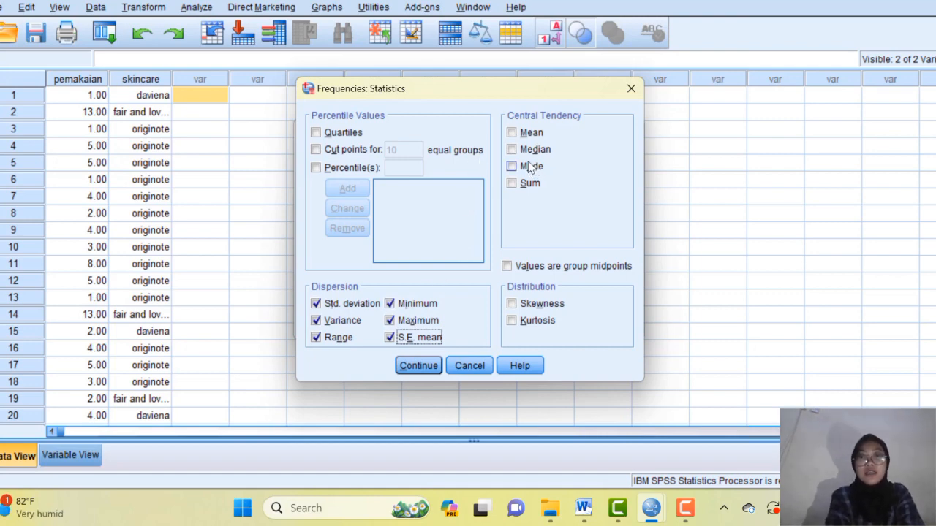
Step: Add mean, median, mode and sum to the statistics and run the pemakaian frequencies
click(512, 135)
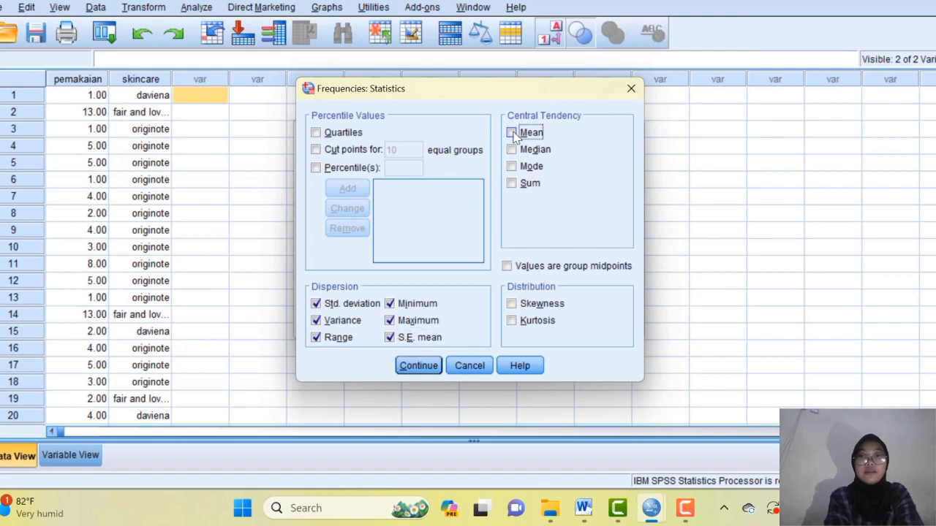
click(513, 150)
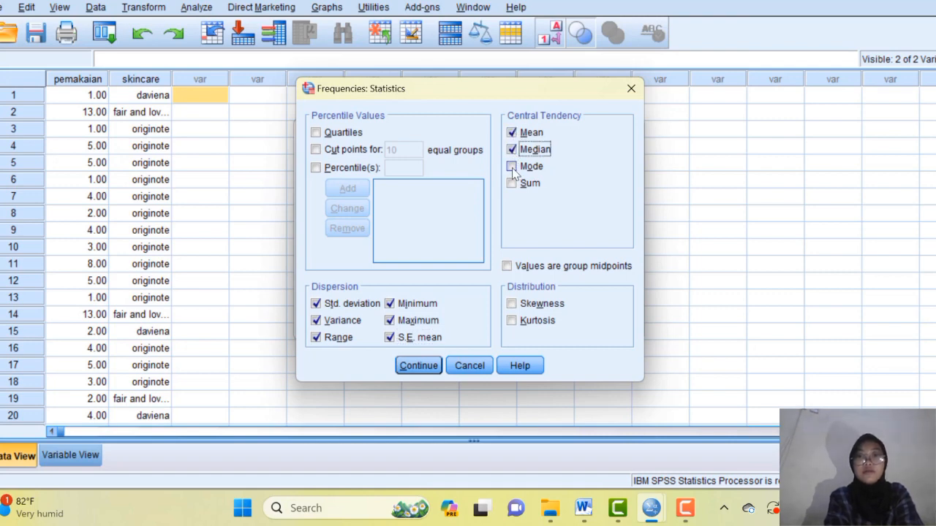
click(512, 168)
click(512, 184)
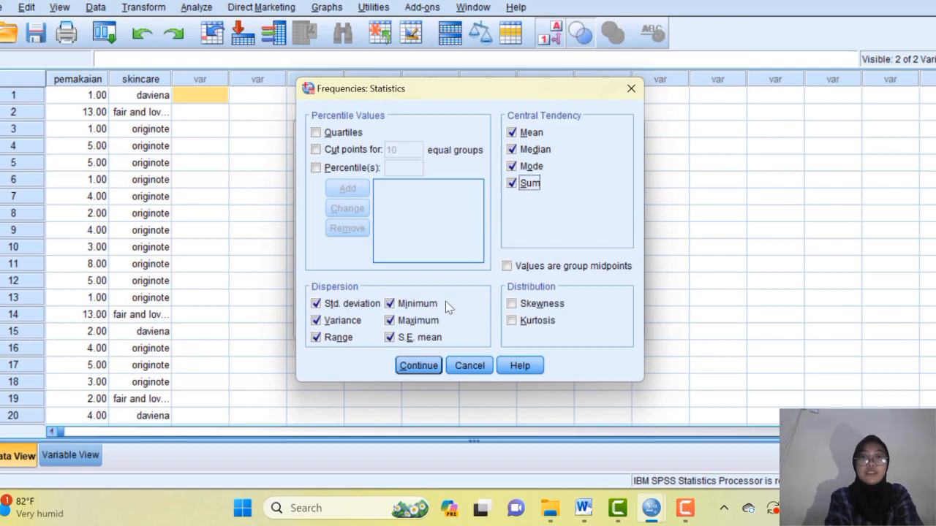
click(418, 366)
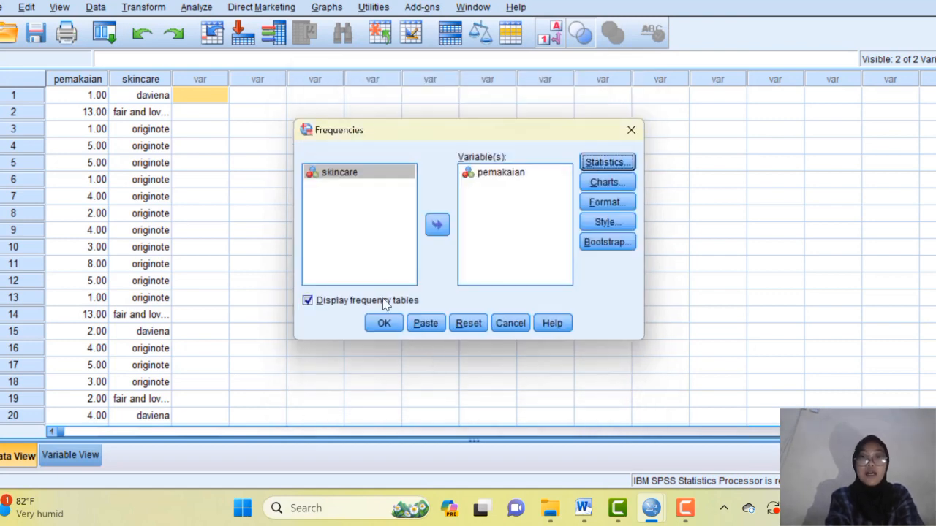
click(382, 324)
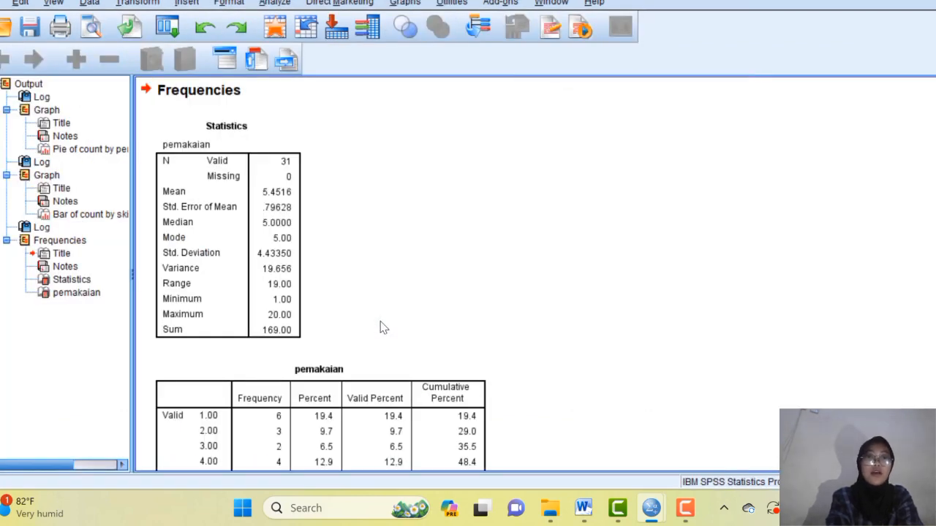
scroll(380, 327, down, 3)
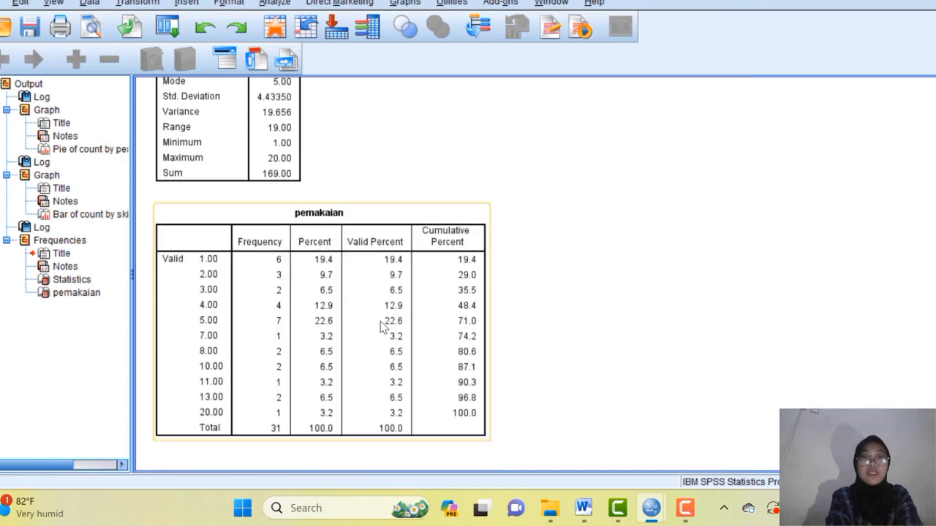
scroll(380, 327, up, 2)
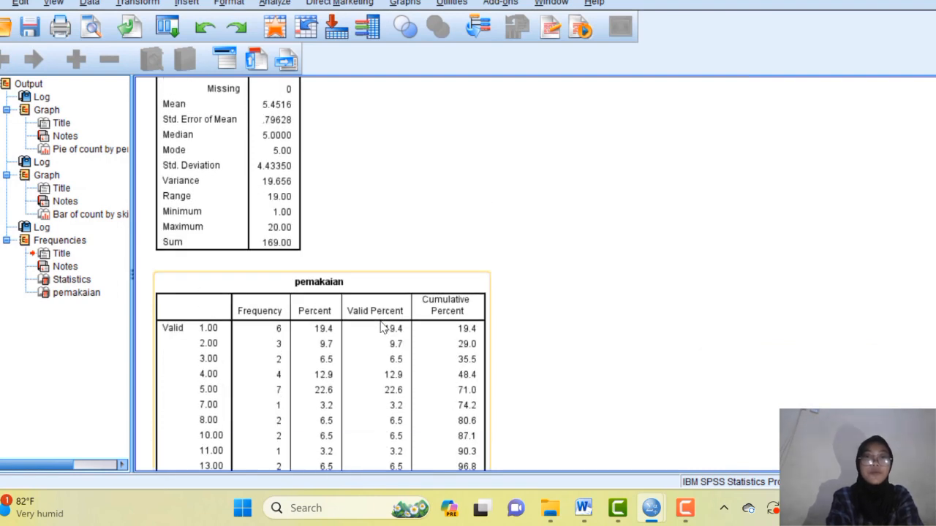
scroll(380, 326, down, 2)
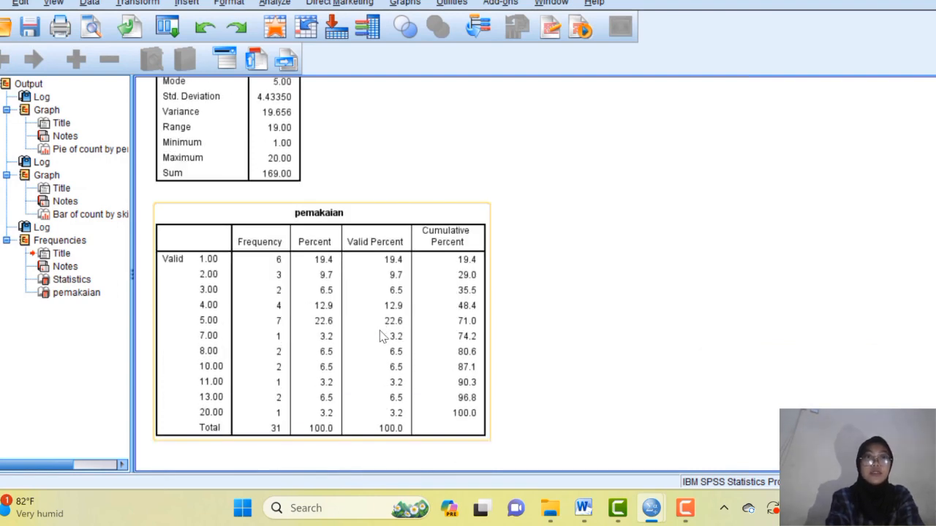
Step: Return to the data editor, reopen Frequencies, and replace pemakaian with skincare as the variable to analyse
mouse_move(647, 511)
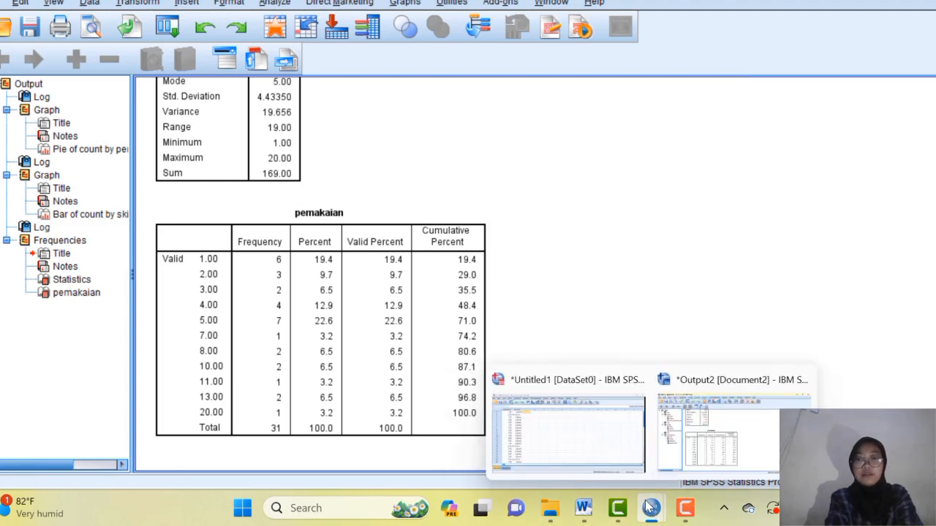
click(606, 443)
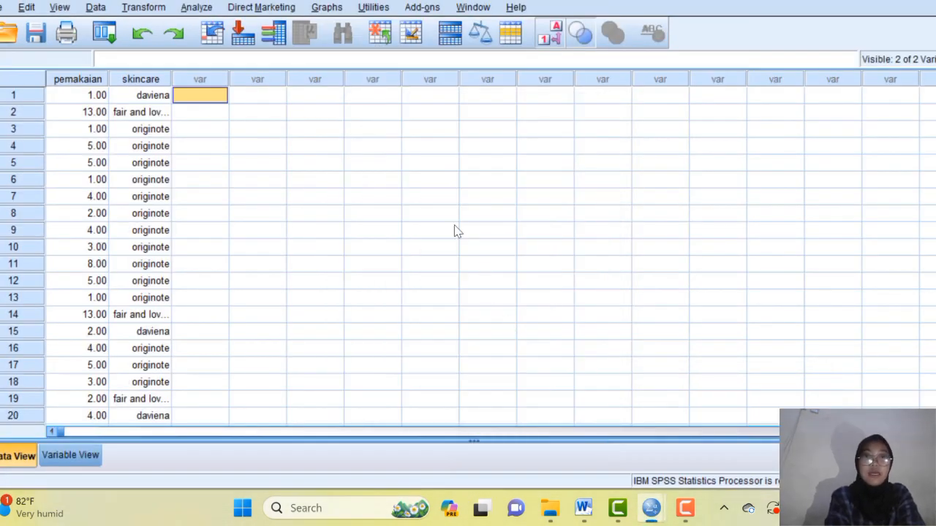
click(212, 8)
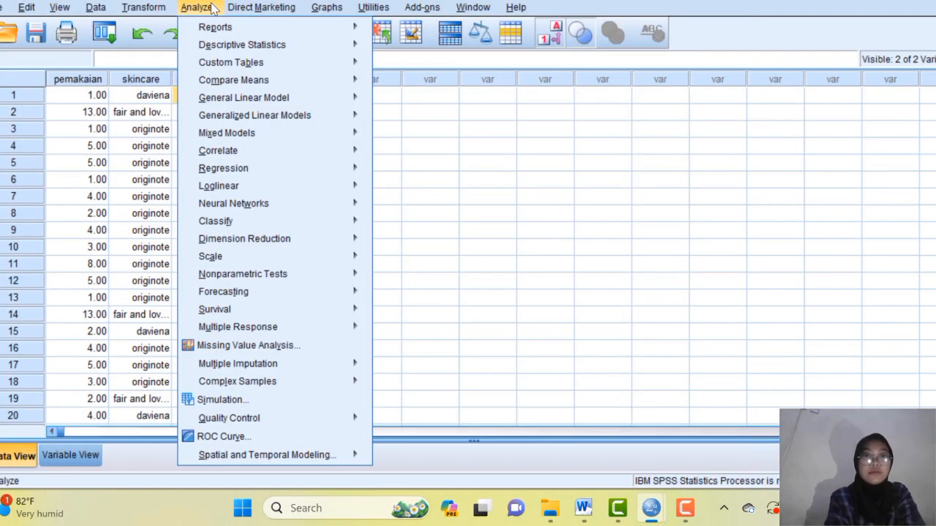
mouse_move(223, 47)
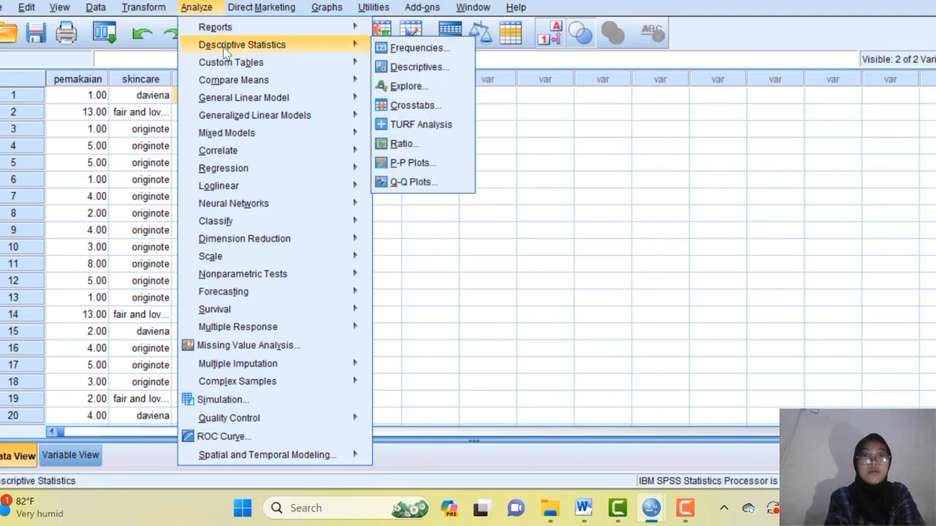
click(407, 48)
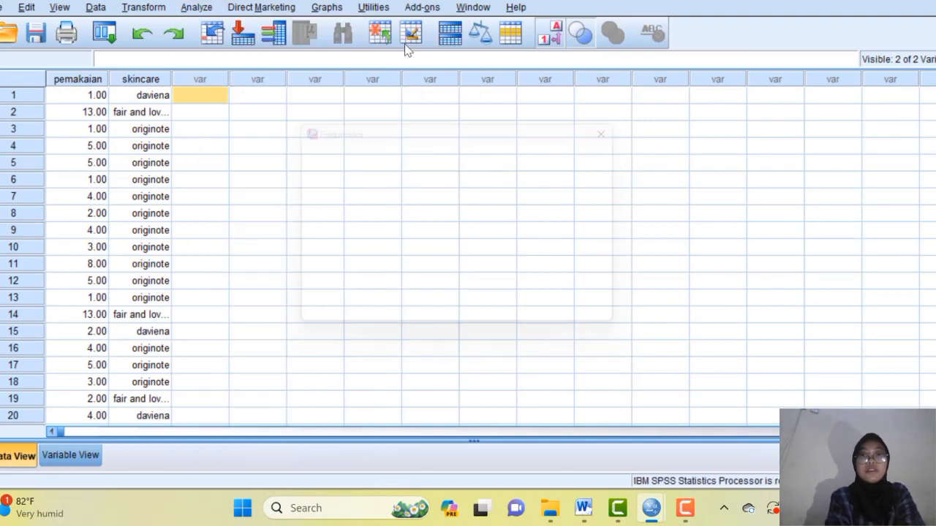
click(437, 224)
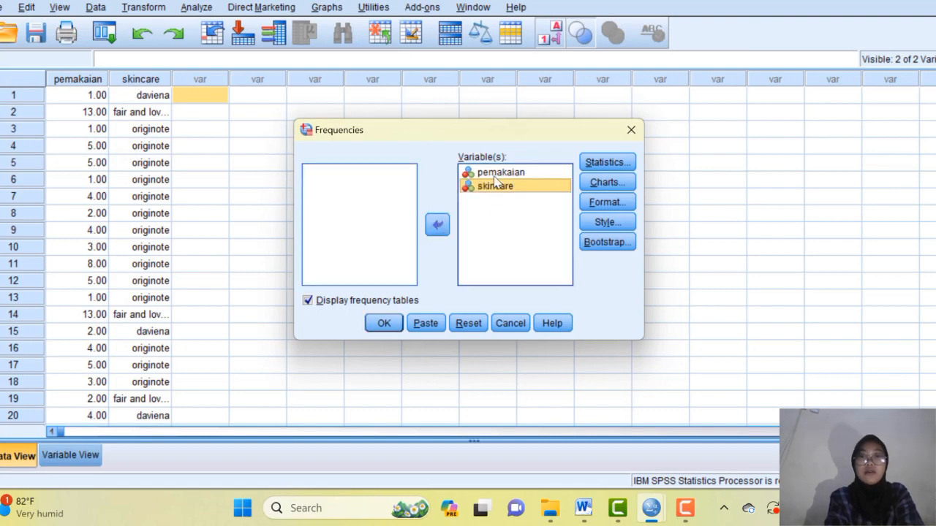
click(496, 174)
click(437, 224)
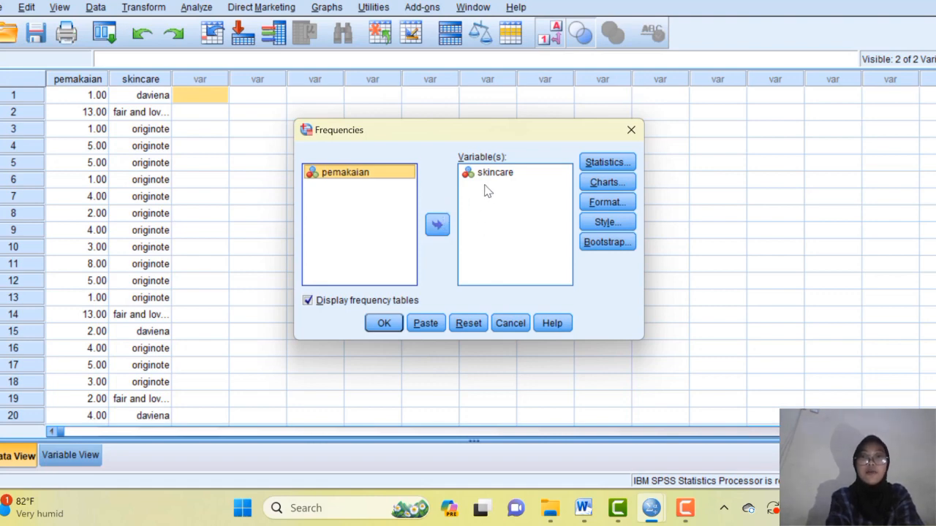
Step: Keep the same dispersion and central tendency statistics and run the skincare frequencies with the frequency table
click(625, 161)
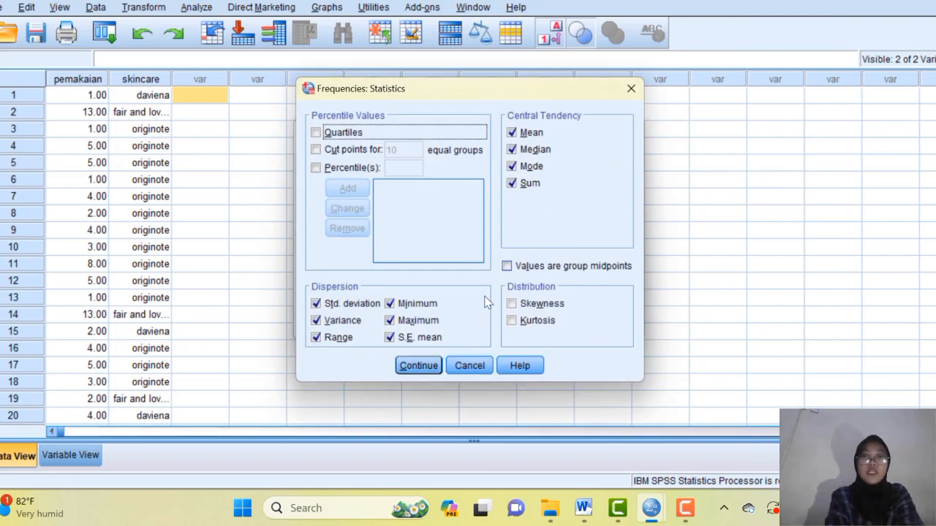
click(436, 360)
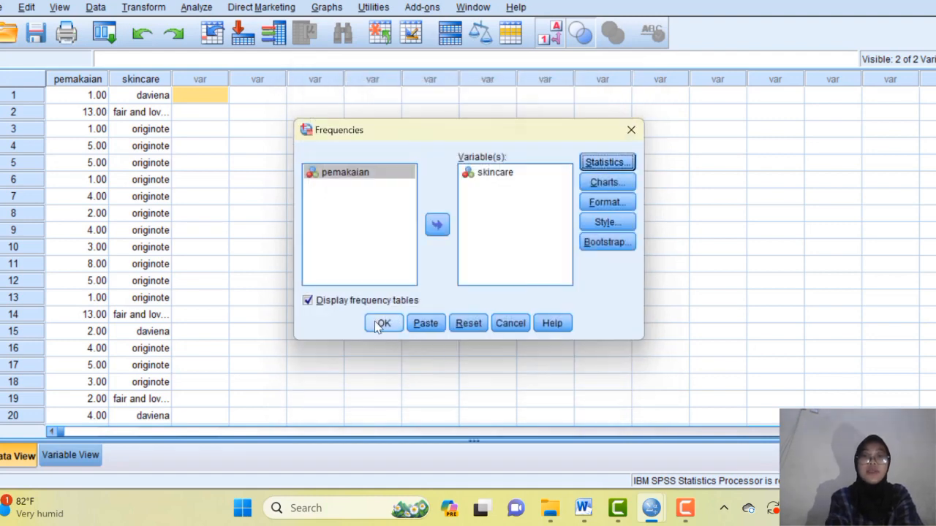
click(380, 324)
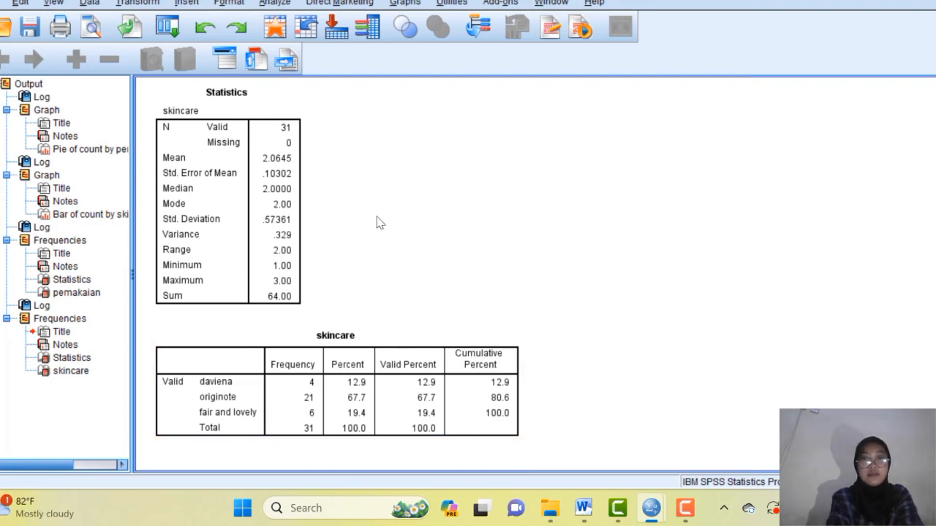
Step: Review the statistics and frequency tables for pemakaian and skincare in the output
scroll(379, 222, up, 3)
scroll(379, 222, up, 4)
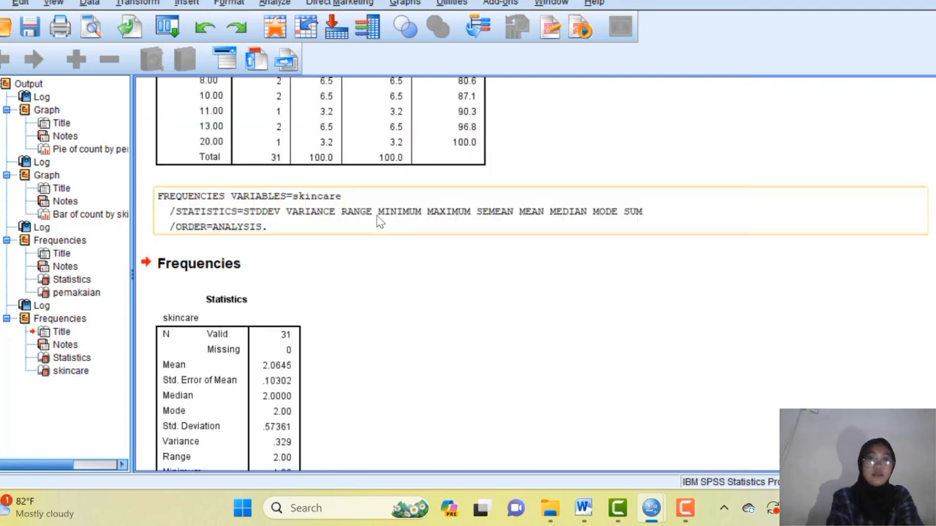
scroll(380, 222, up, 4)
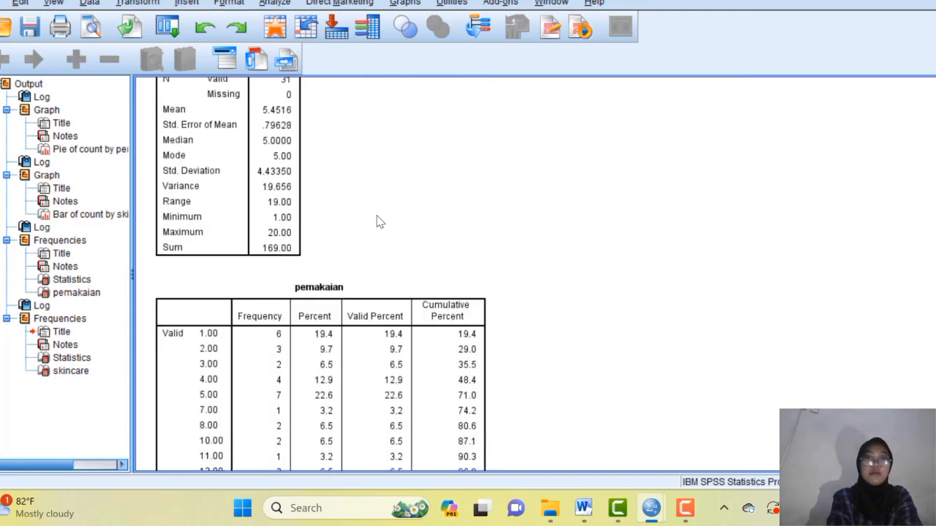
scroll(379, 222, up, 1)
scroll(379, 222, up, 1)
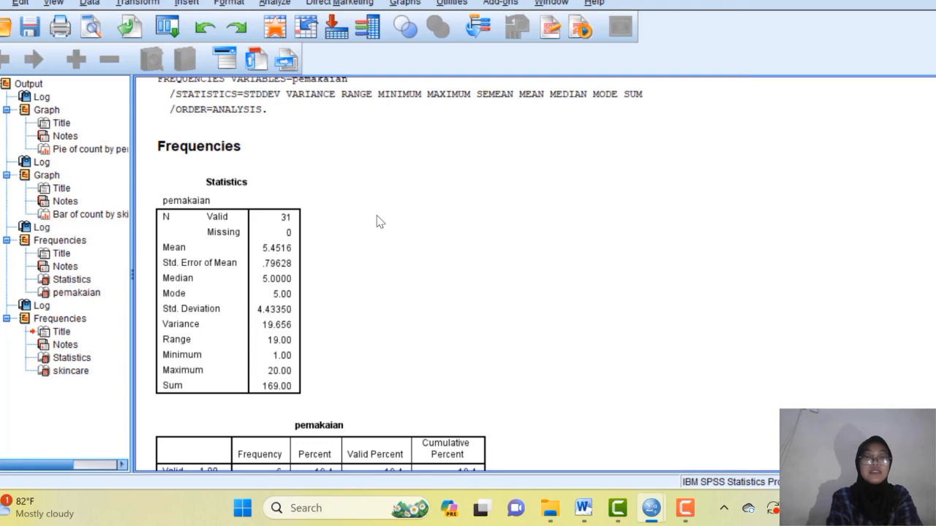
scroll(379, 222, down, 1)
scroll(380, 222, down, 1)
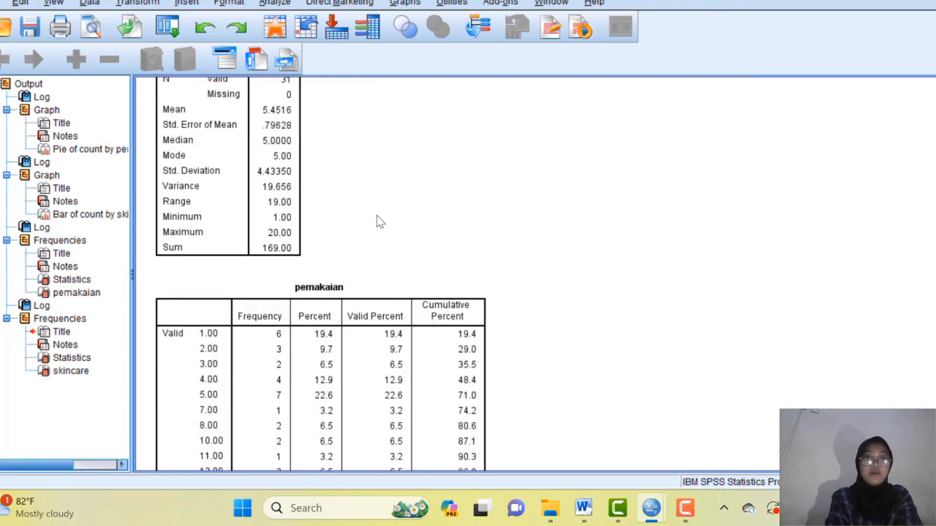
scroll(379, 222, down, 4)
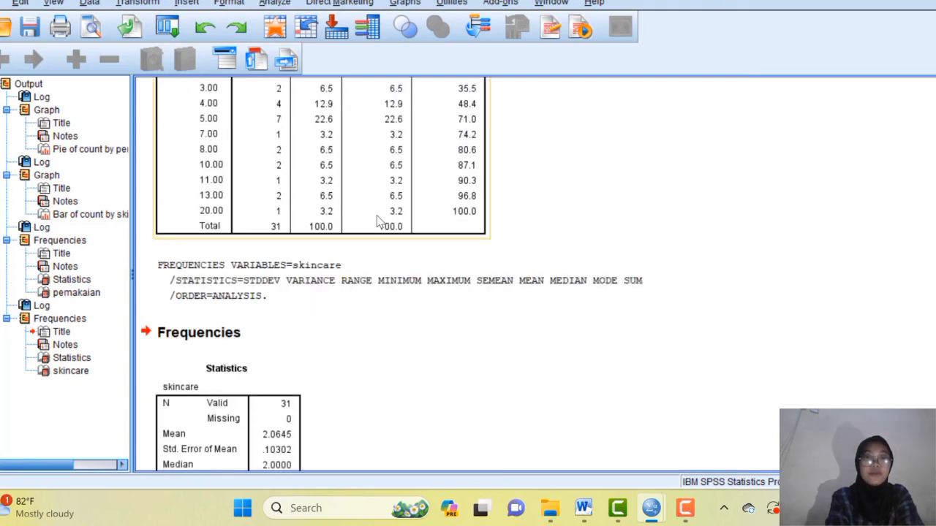
scroll(379, 223, down, 2)
scroll(379, 222, down, 2)
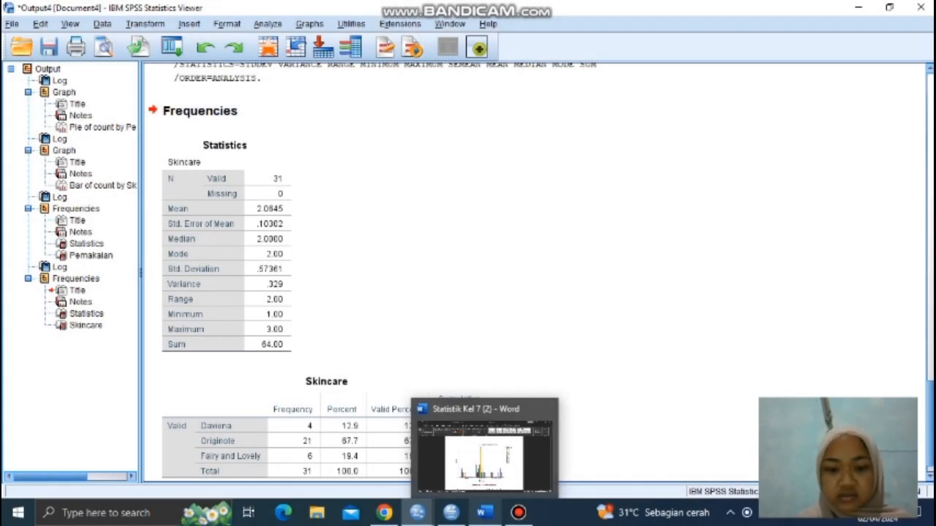
Step: Switch to the Word report "Statistik Kel 7 (2)" and find the section "Interpretasi Grafik Lingkaran"
click(484, 457)
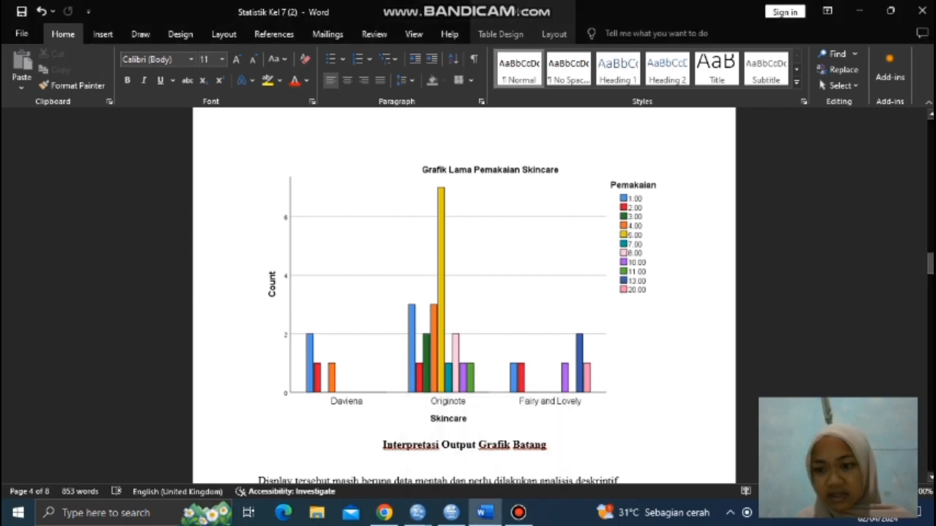
drag(930, 264, 930, 226)
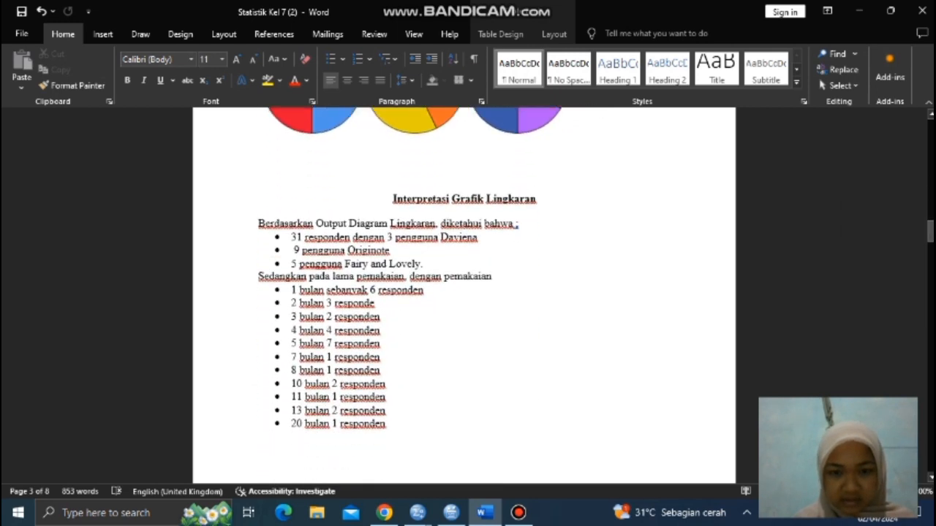